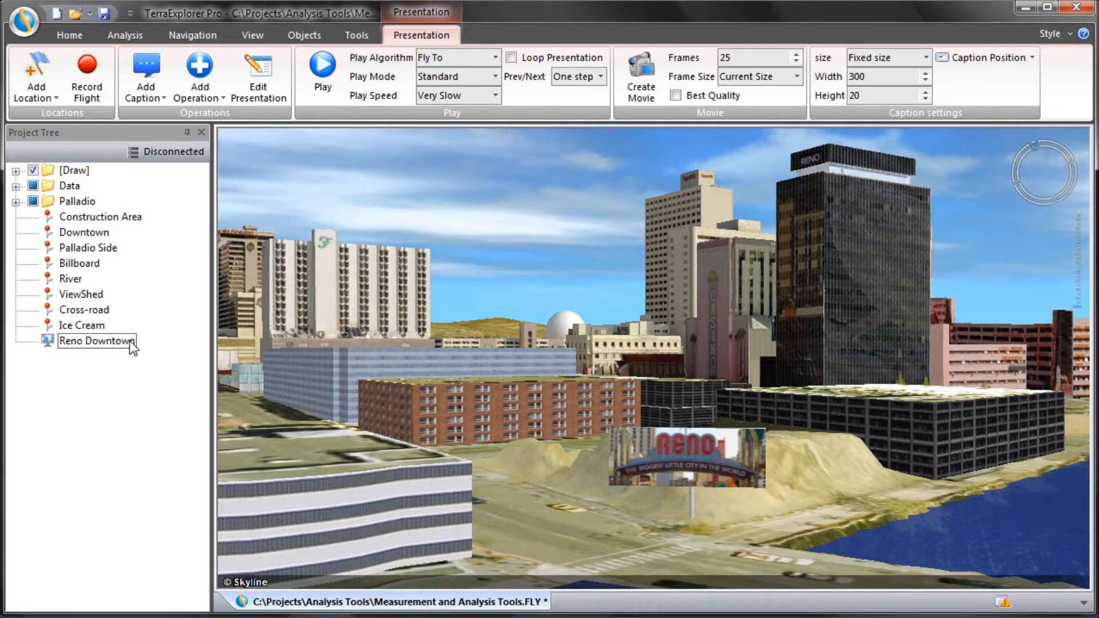
Fly to the Construction Area location and hide the Palladio group.
{"action": "left_click", "coordinate": [136, 223]}
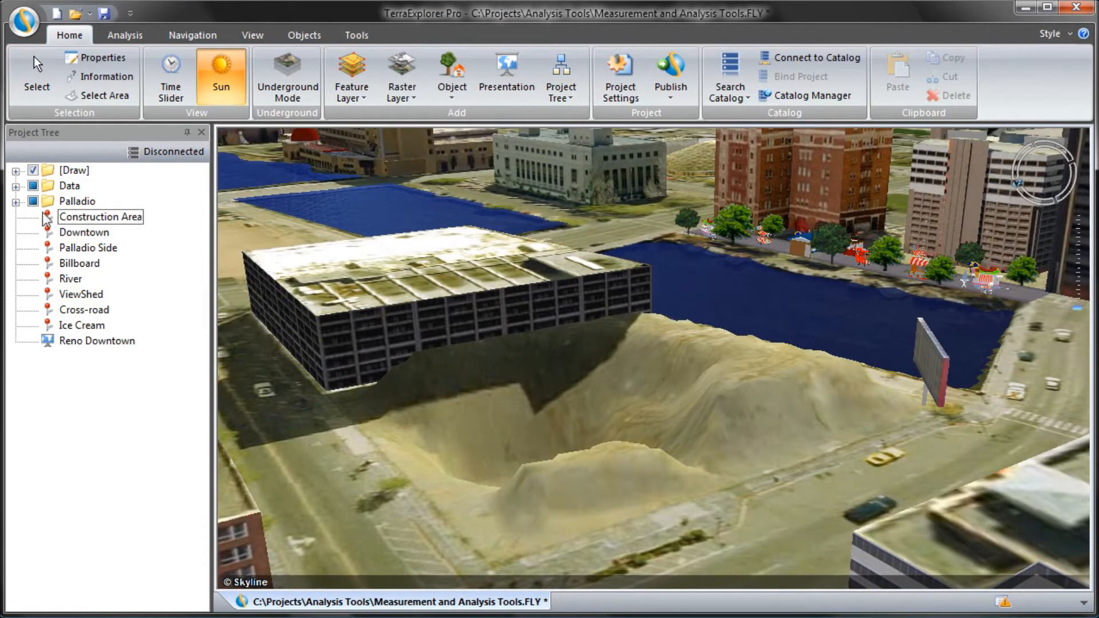
{"action": "left_click", "coordinate": [33, 201]}
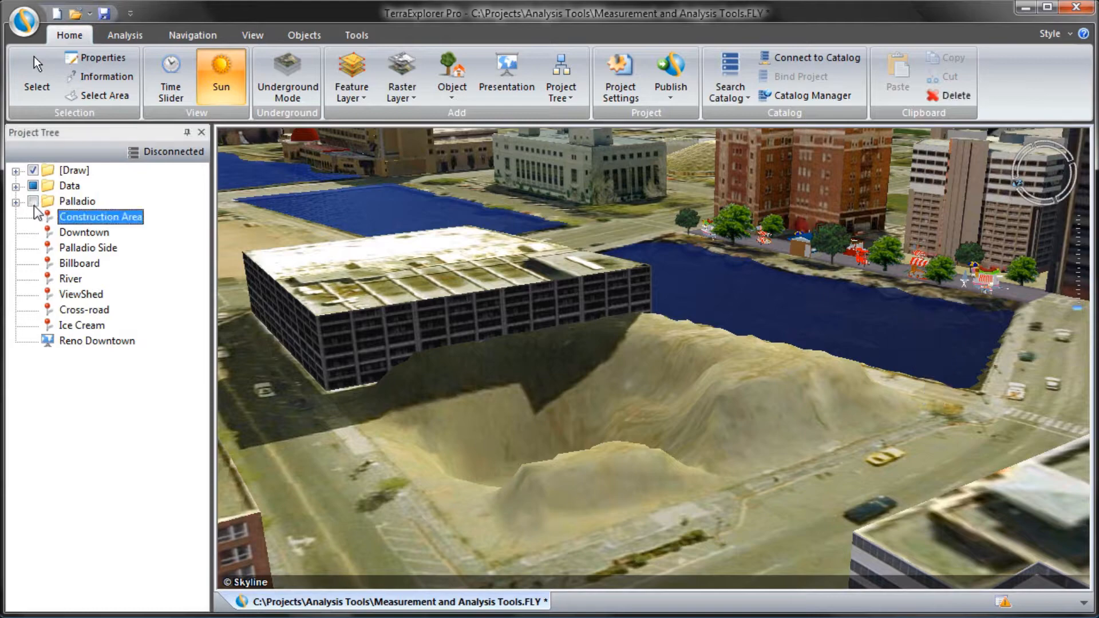
Measure the terrain area of the excavated construction site by outlining its four corners.
{"action": "left_click", "coordinate": [126, 35]}
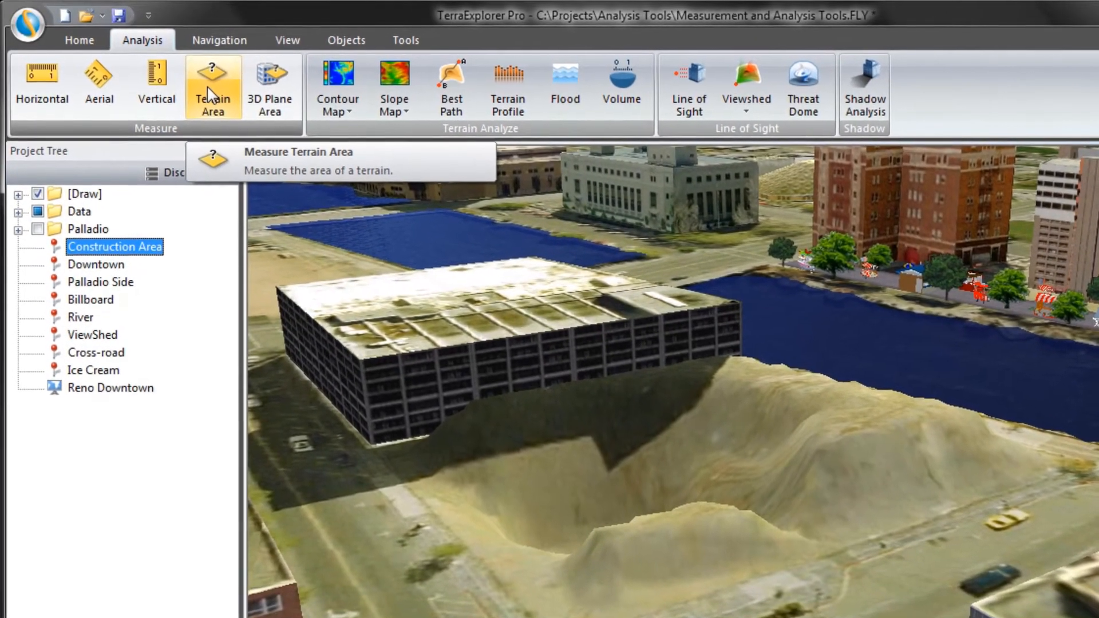
{"action": "left_click", "coordinate": [196, 81]}
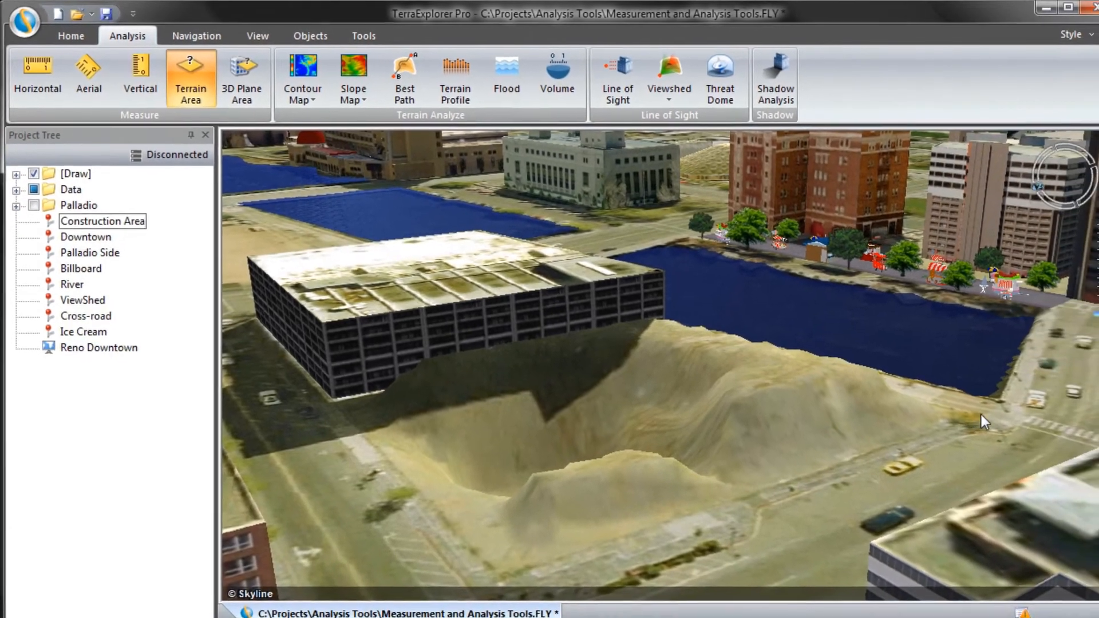
{"action": "left_click", "coordinate": [1091, 463]}
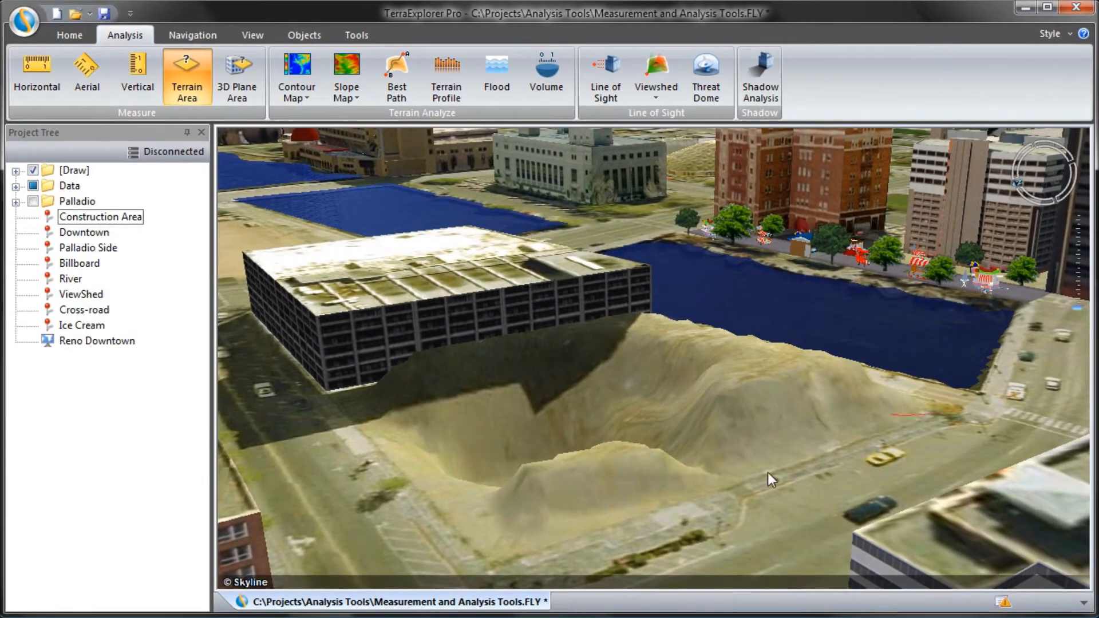
{"action": "left_click", "coordinate": [494, 566]}
{"action": "left_click", "coordinate": [330, 399]}
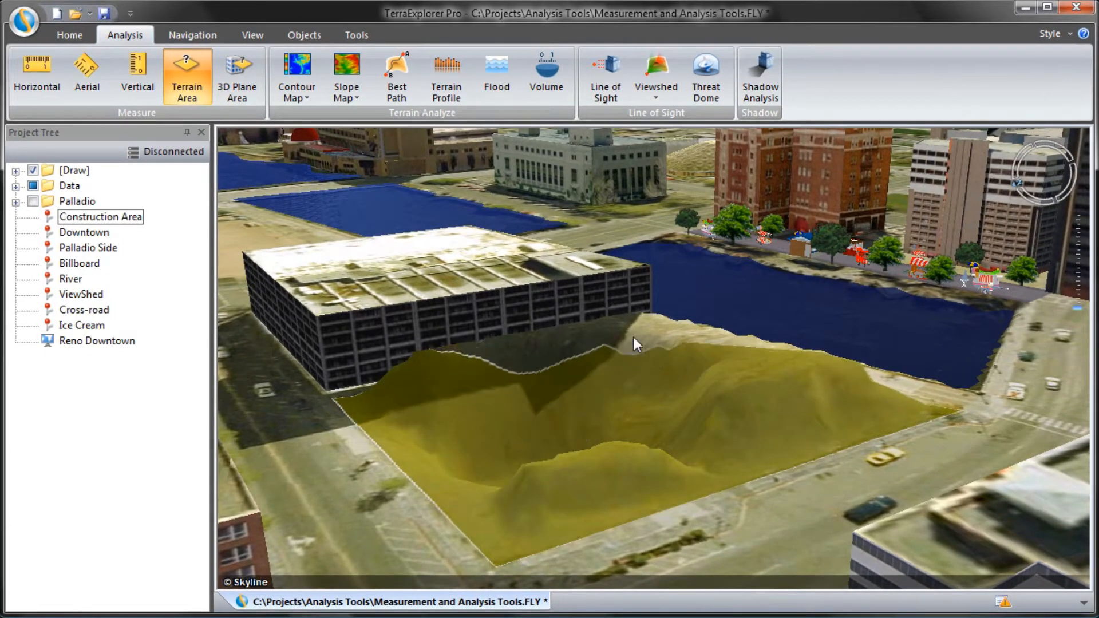
{"action": "right_click", "coordinate": [655, 310]}
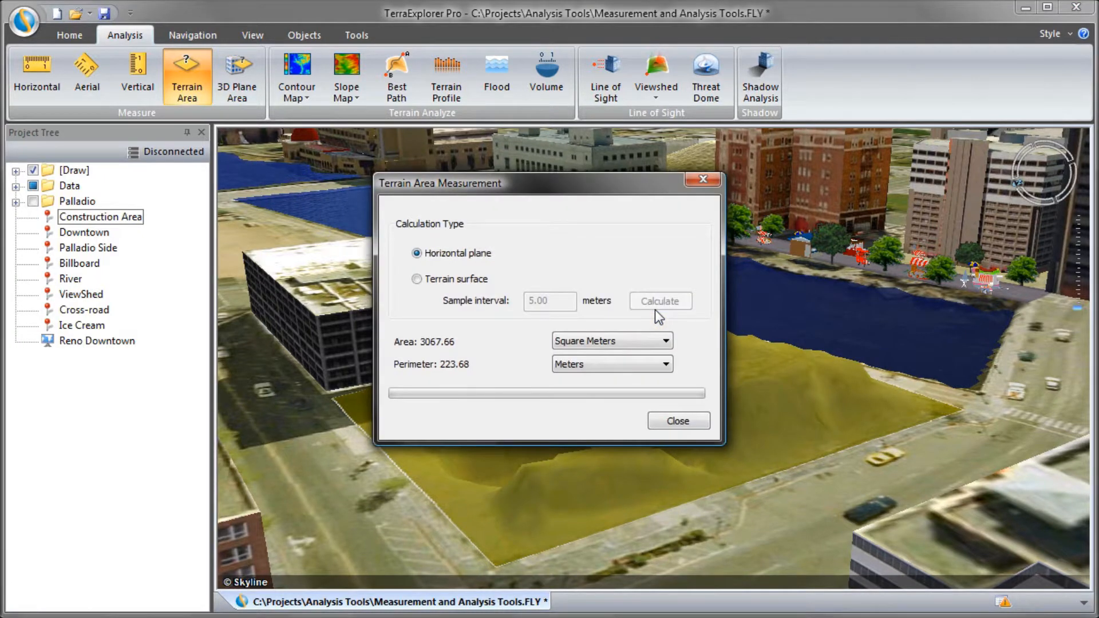
Calculate the site's terrain surface area with a 5.00-meter sample interval and close the measurement.
{"action": "left_click", "coordinate": [418, 279]}
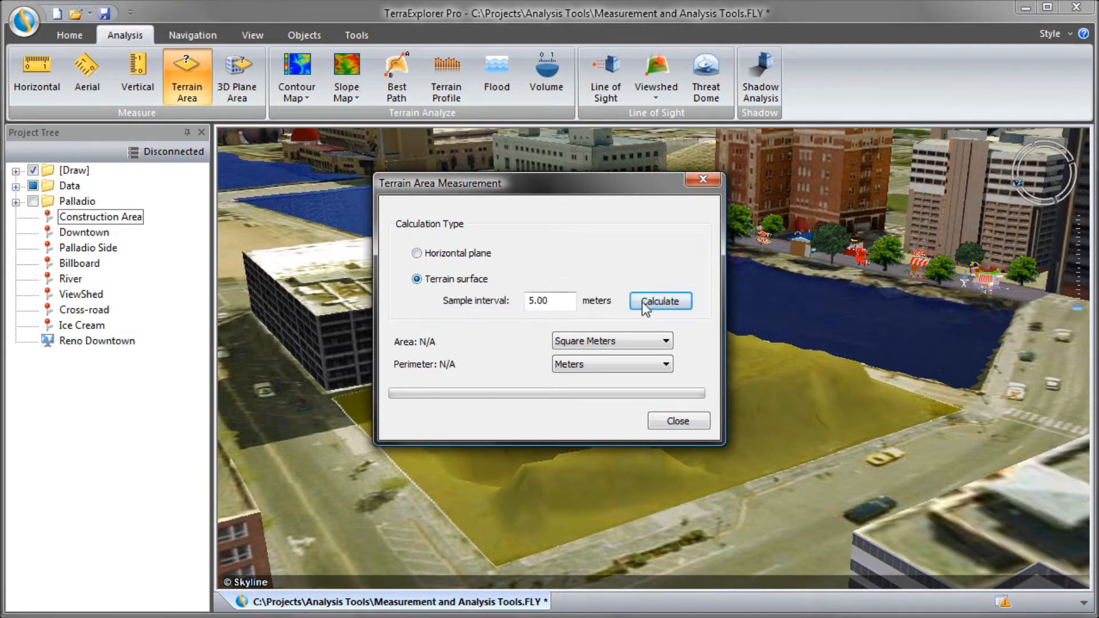
{"action": "left_click", "coordinate": [647, 308]}
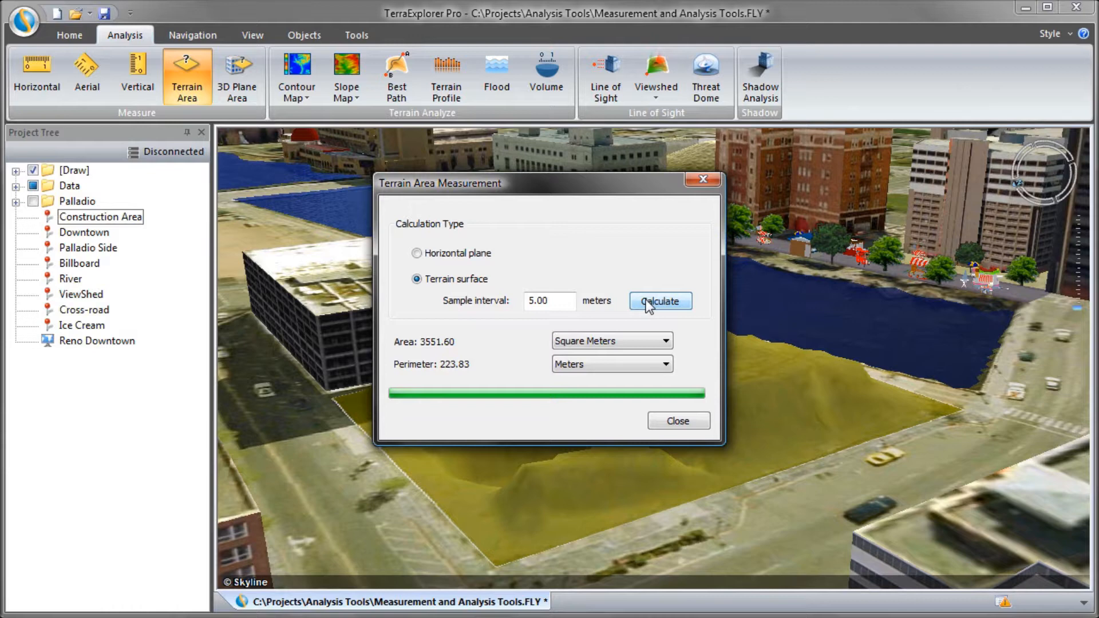
{"action": "left_click", "coordinate": [685, 424]}
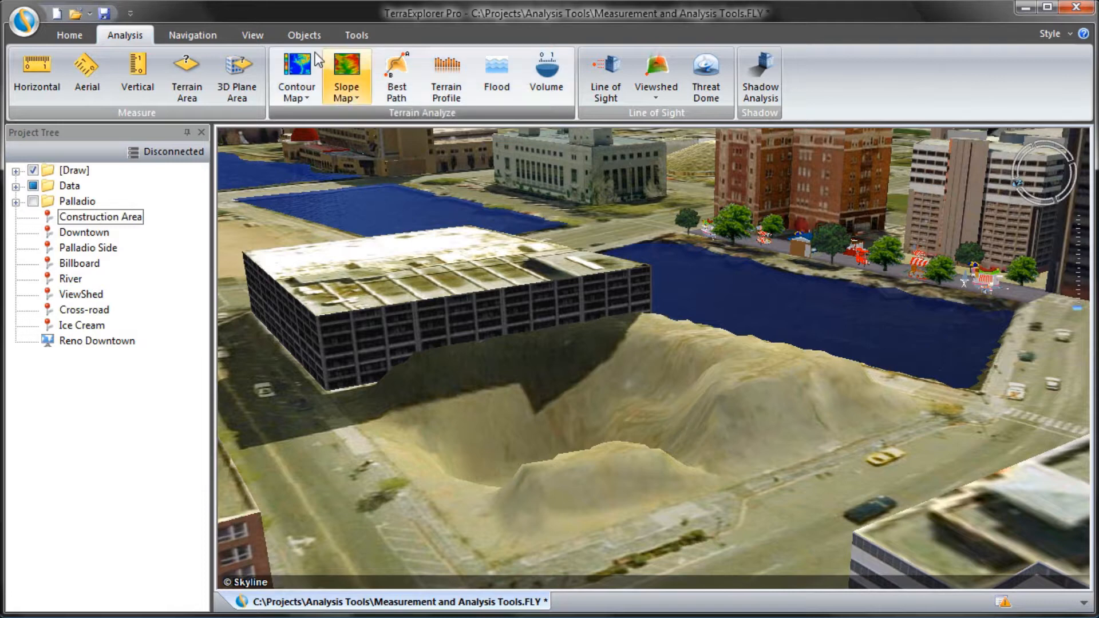
Create a Modify Terrain object outlining the four corners of the construction site.
{"action": "left_click", "coordinate": [304, 35]}
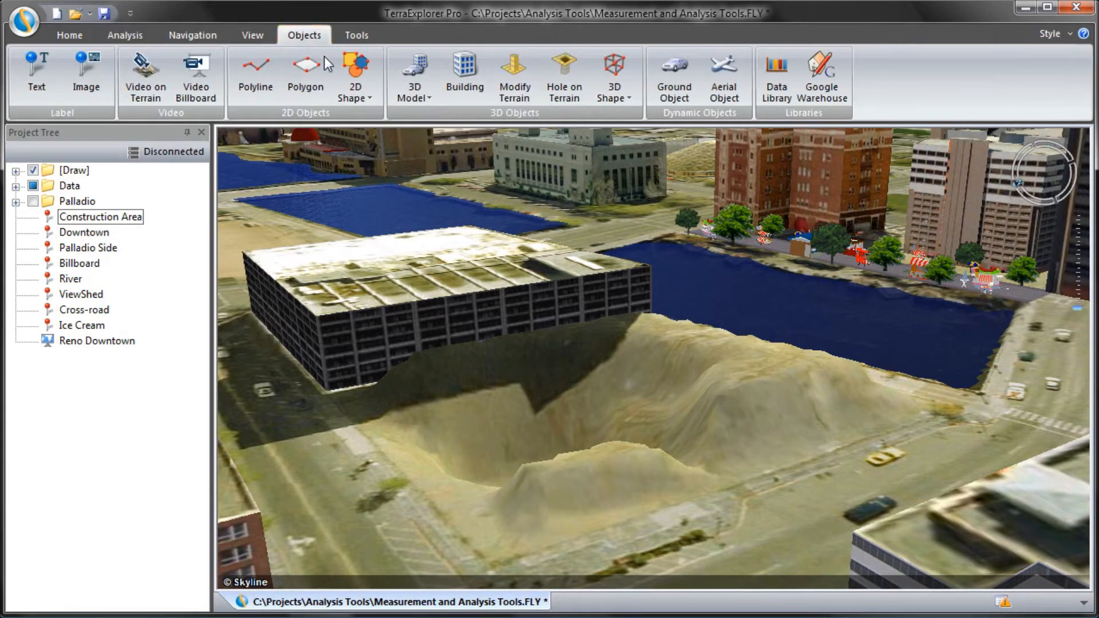
{"action": "left_click", "coordinate": [514, 80]}
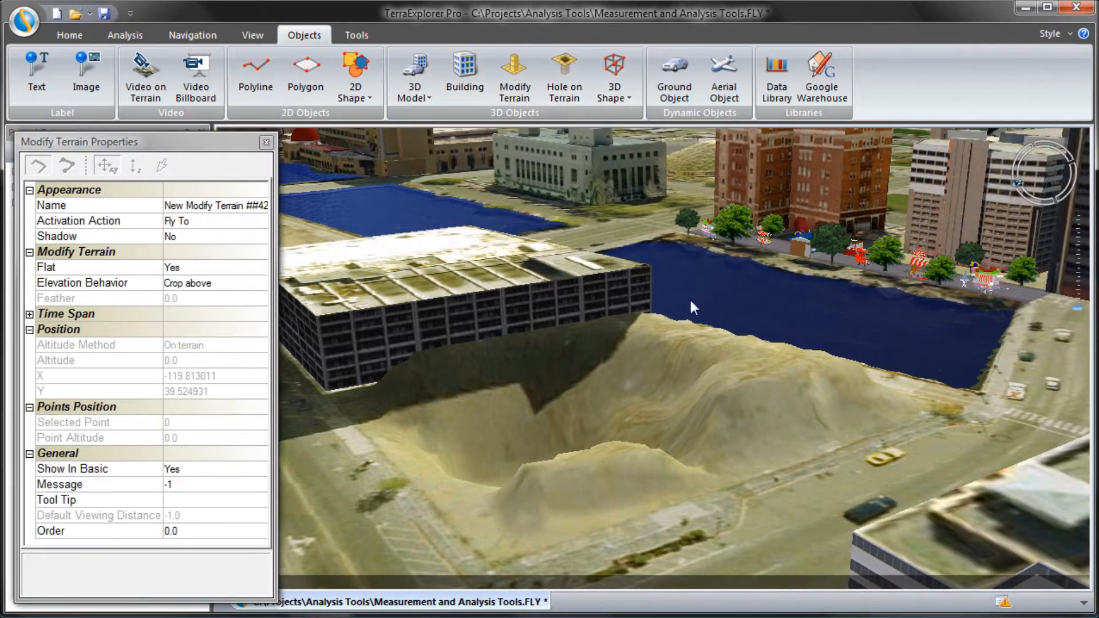
{"action": "left_click", "coordinate": [968, 409]}
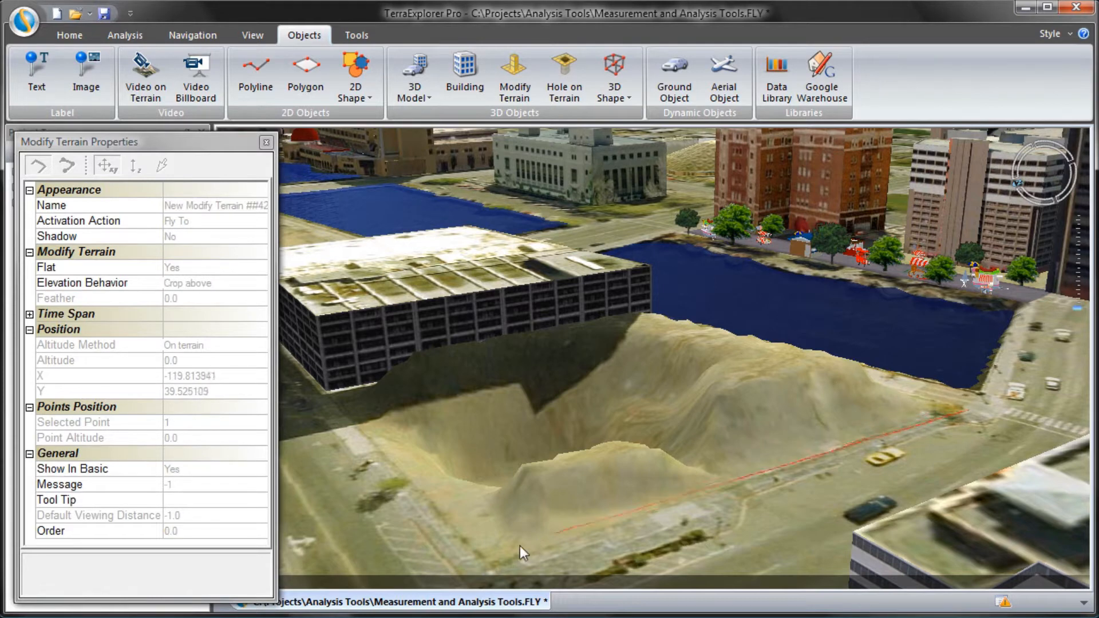
{"action": "left_click", "coordinate": [493, 565]}
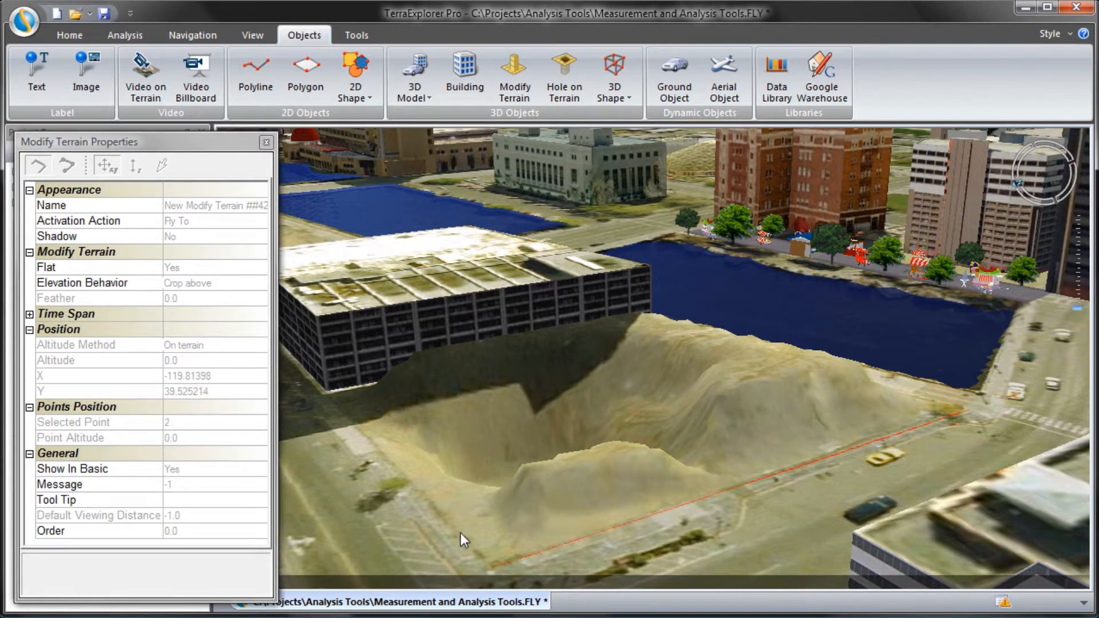
{"action": "left_click", "coordinate": [325, 394]}
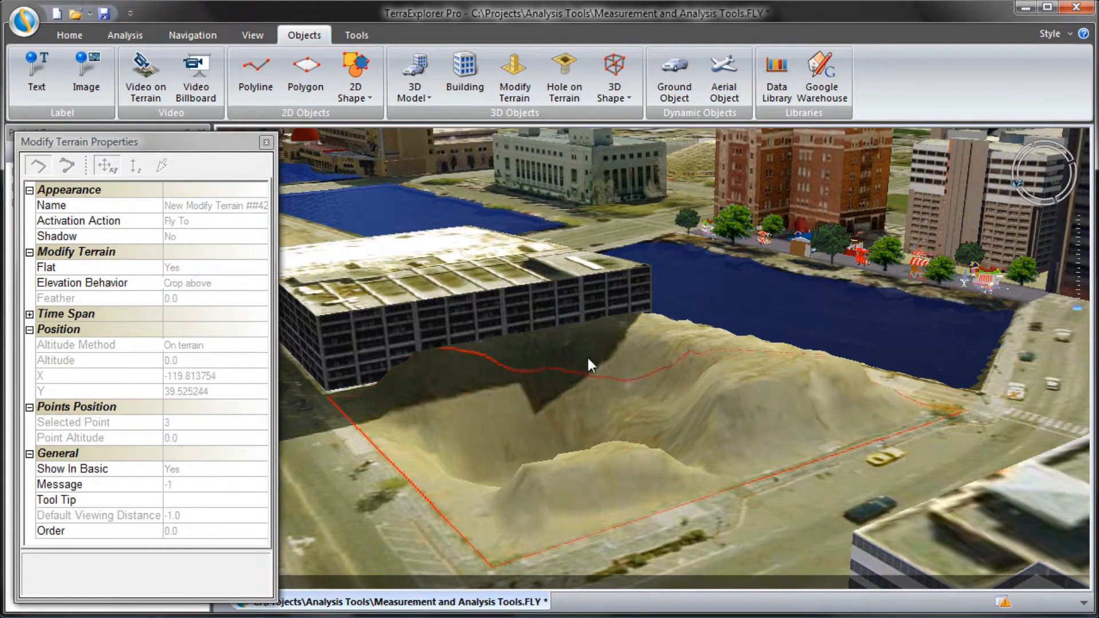
{"action": "right_click", "coordinate": [655, 312]}
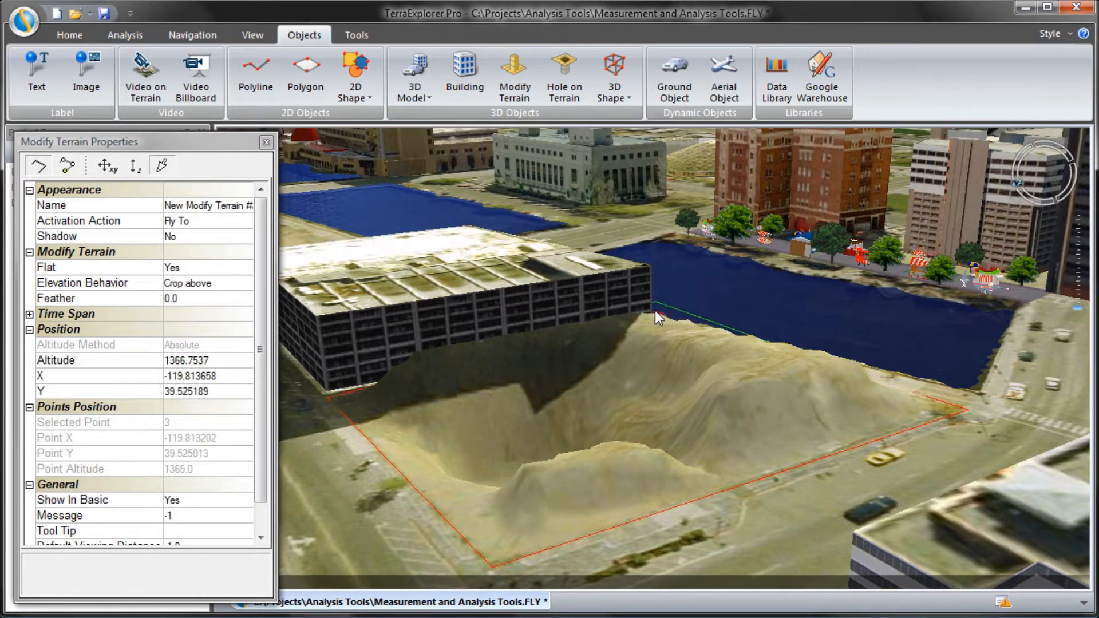
Try the Crop below elevation behavior on the new terrain modification.
{"action": "left_click", "coordinate": [232, 284]}
{"action": "left_click", "coordinate": [232, 285]}
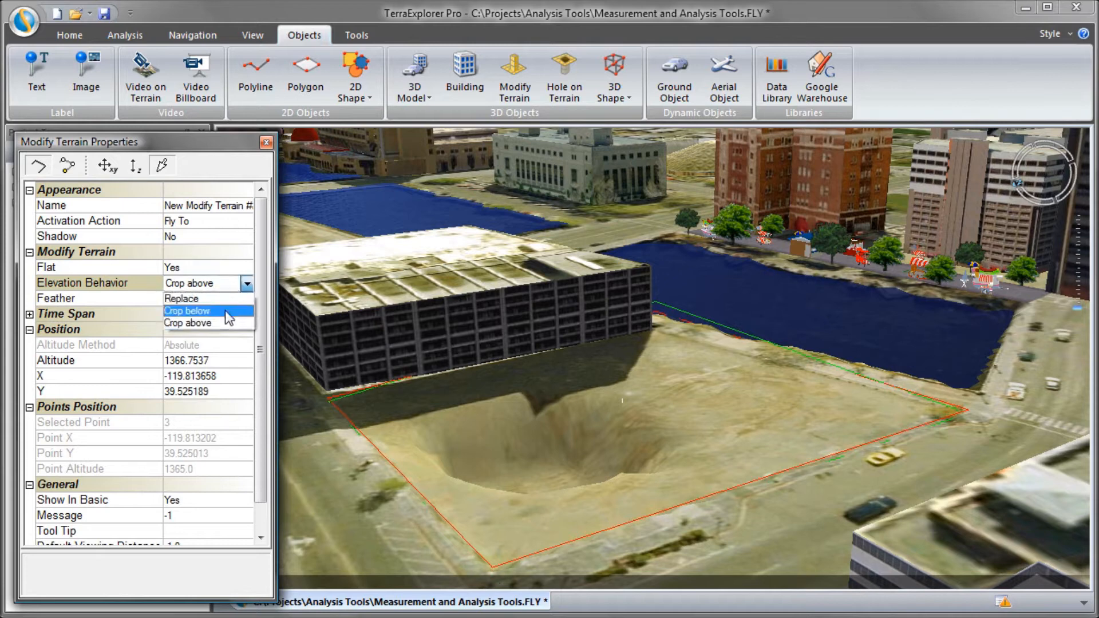
{"action": "left_click", "coordinate": [225, 311]}
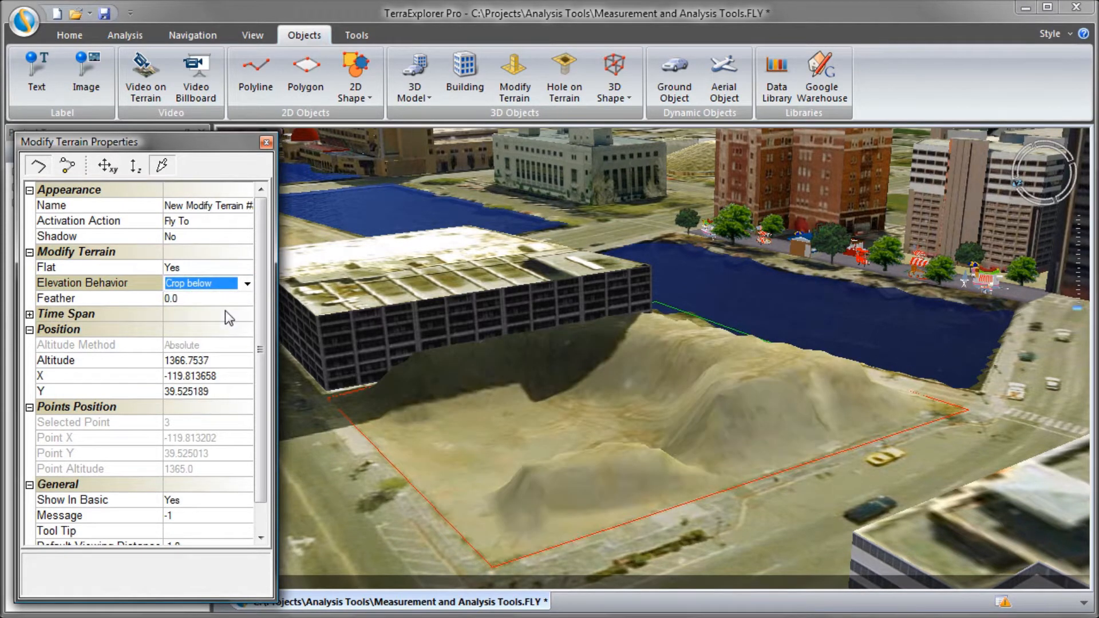
Set the terrain modification's elevation behavior to Replace and name the object Leveled Area.
{"action": "left_click", "coordinate": [233, 286]}
{"action": "left_click", "coordinate": [221, 301]}
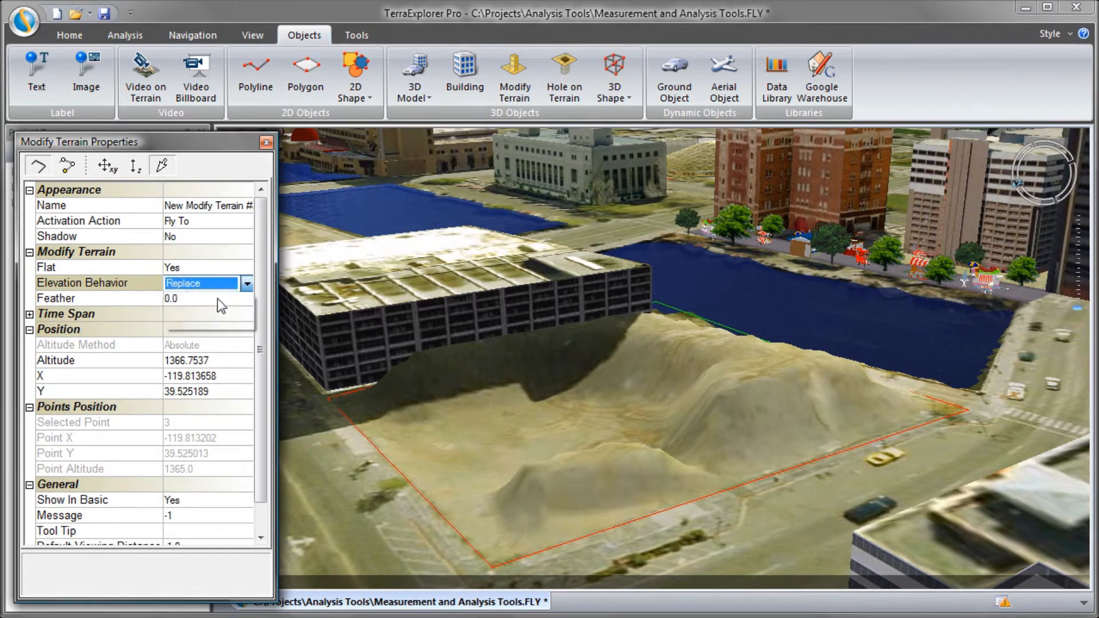
{"action": "left_click", "coordinate": [172, 207]}
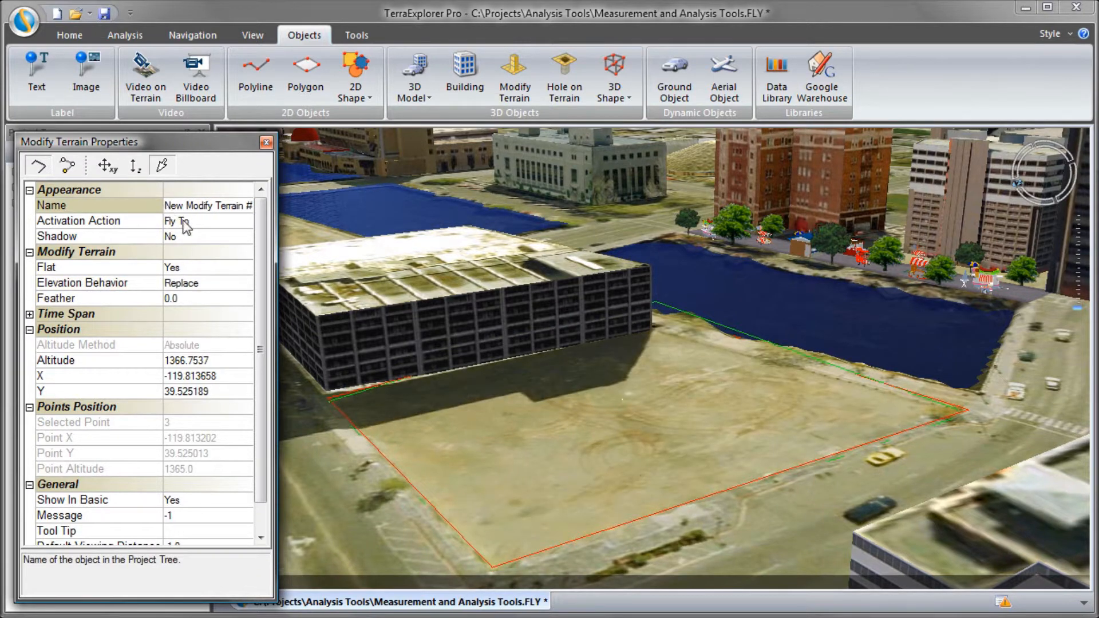
{"action": "type", "text": "Leveled Area"}
{"action": "left_click", "coordinate": [240, 187]}
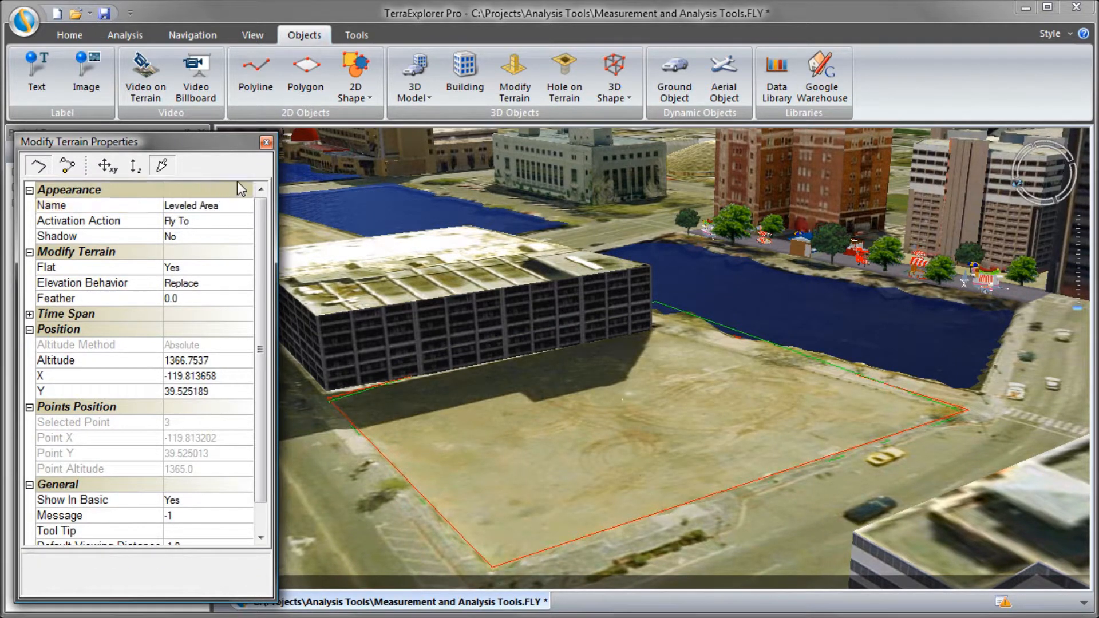
{"action": "left_click", "coordinate": [267, 142]}
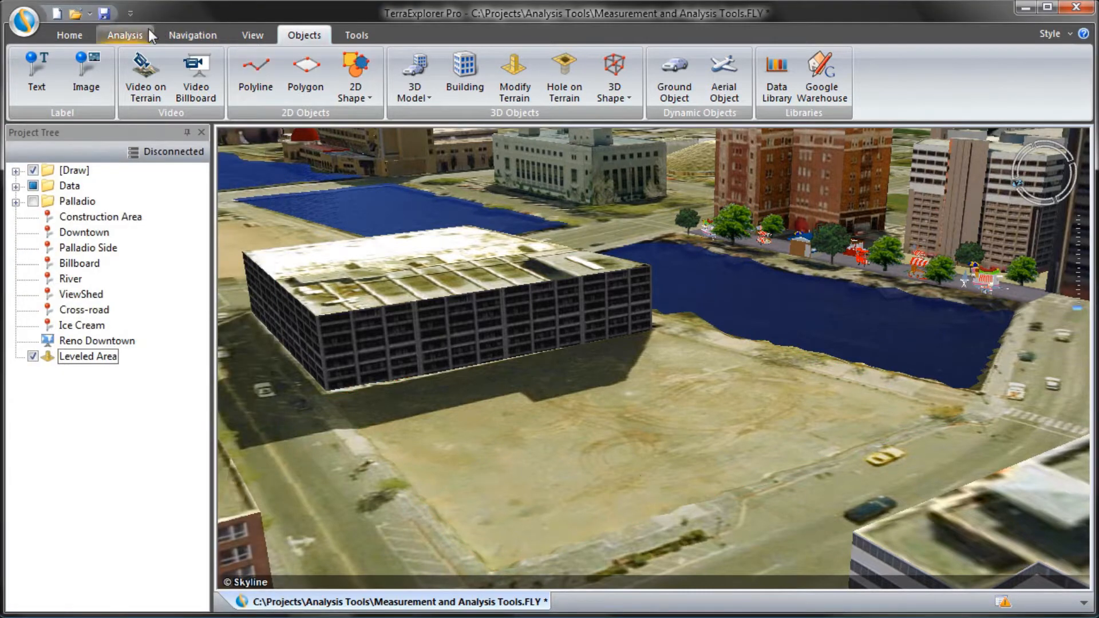
Calculate the added and removed terrain volume for Leveled Area with a 0.50 sample interval, and close the analysis.
{"action": "left_click", "coordinate": [124, 35]}
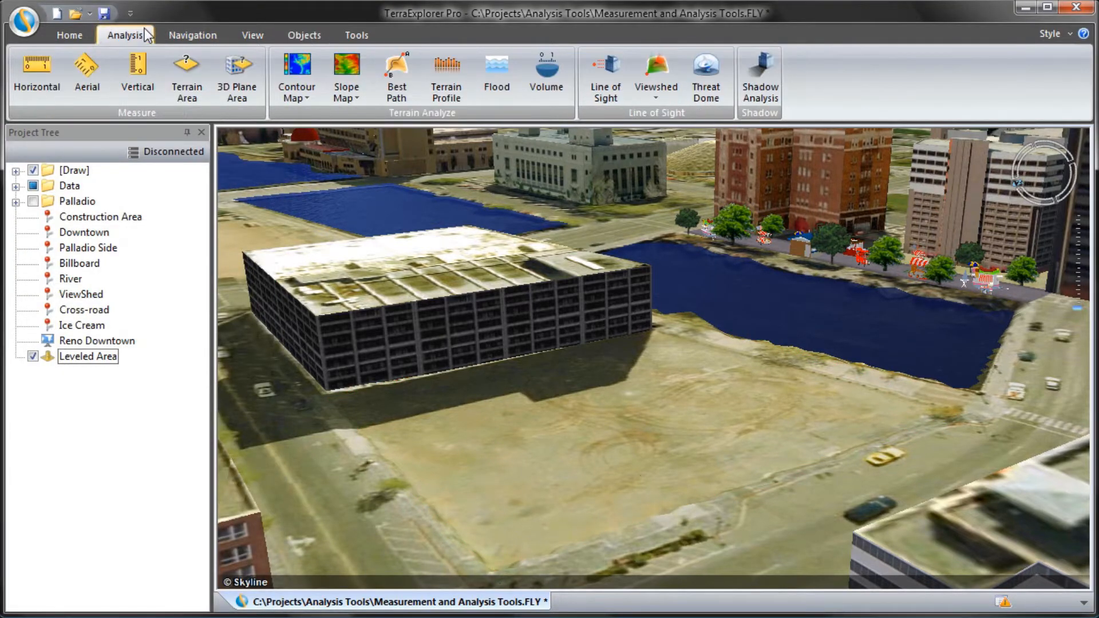
{"action": "left_click", "coordinate": [545, 93]}
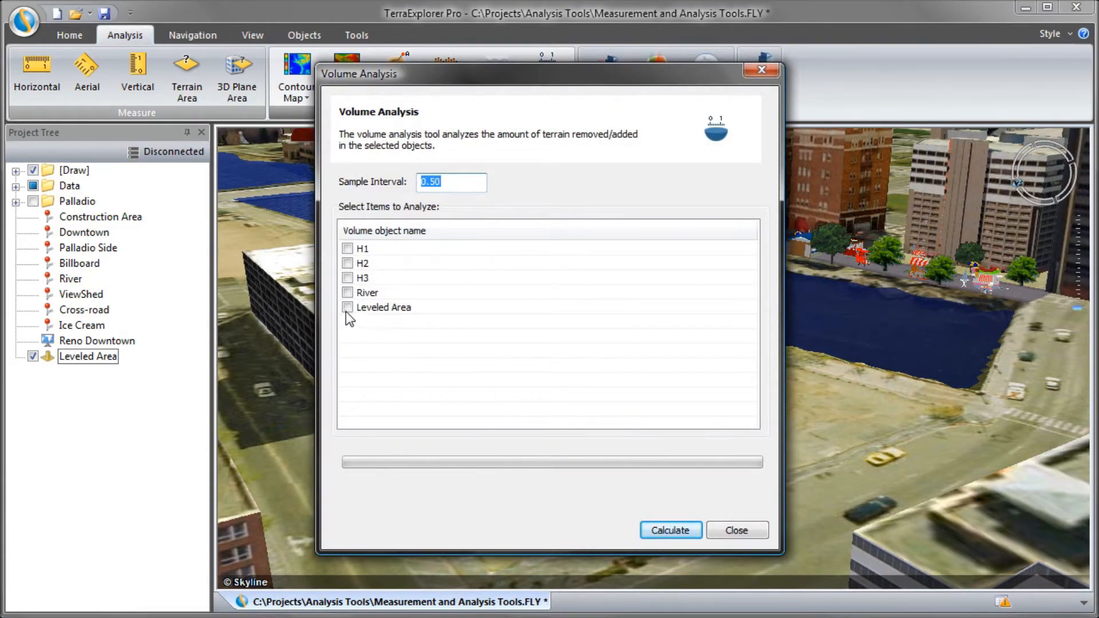
{"action": "left_click", "coordinate": [348, 308]}
{"action": "left_click", "coordinate": [661, 530]}
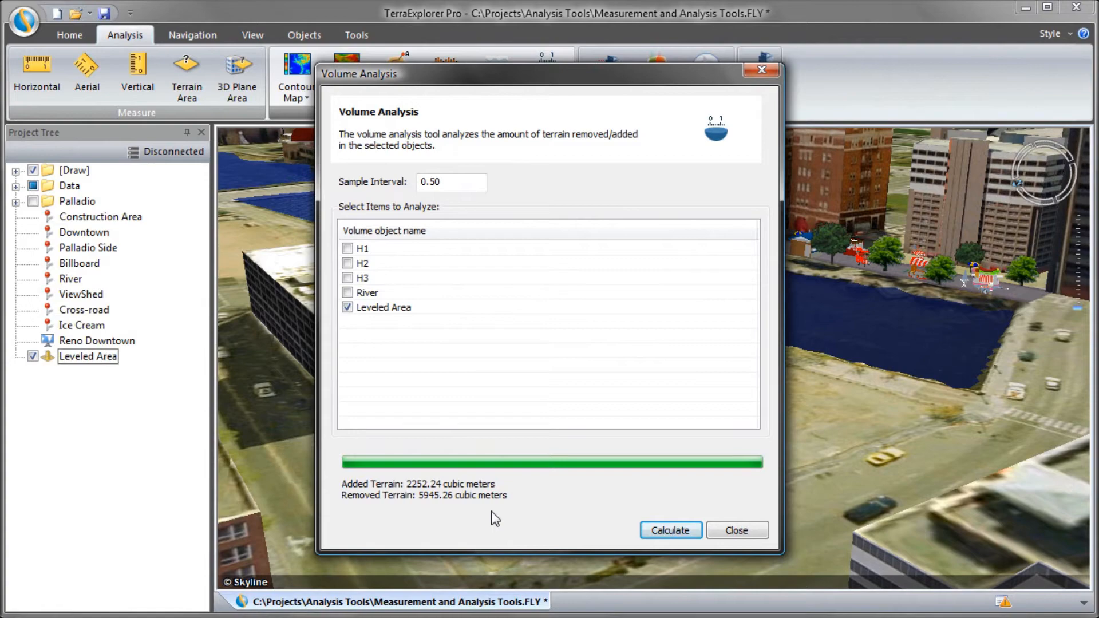
{"action": "left_click", "coordinate": [736, 531]}
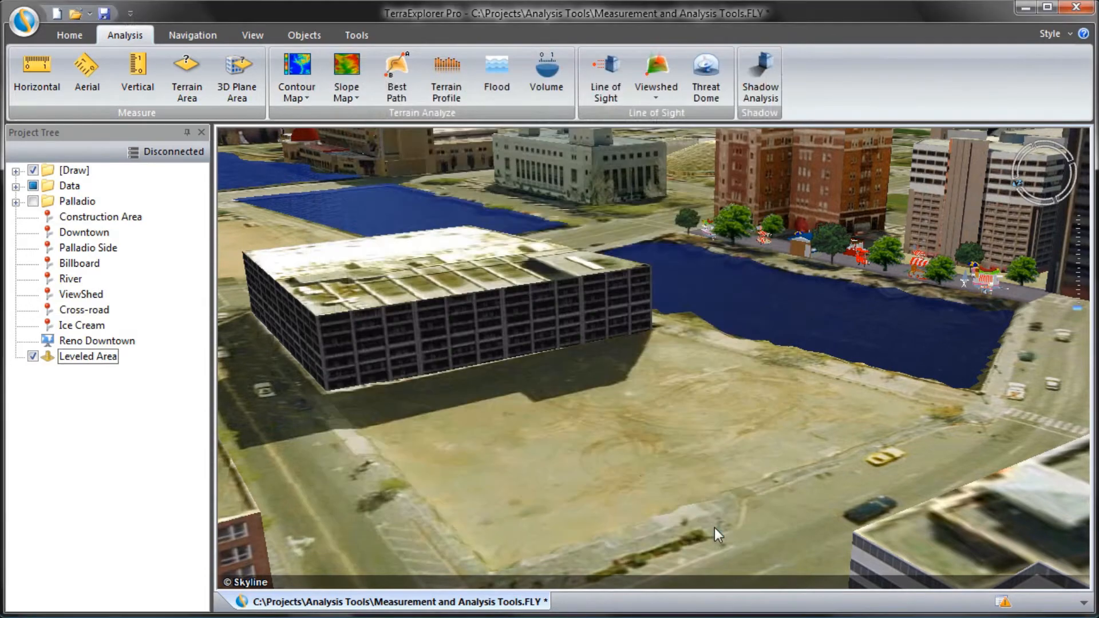
Show the Palladio group from the Downtown location and fly to the Palladio Side location.
{"action": "left_click", "coordinate": [102, 236]}
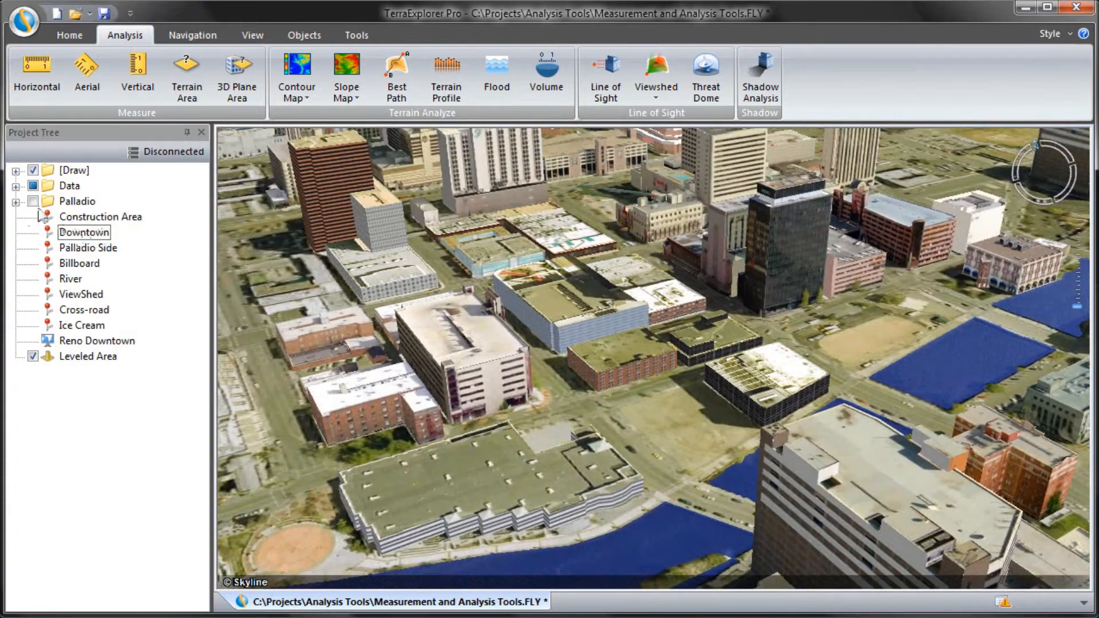
{"action": "left_click", "coordinate": [33, 202]}
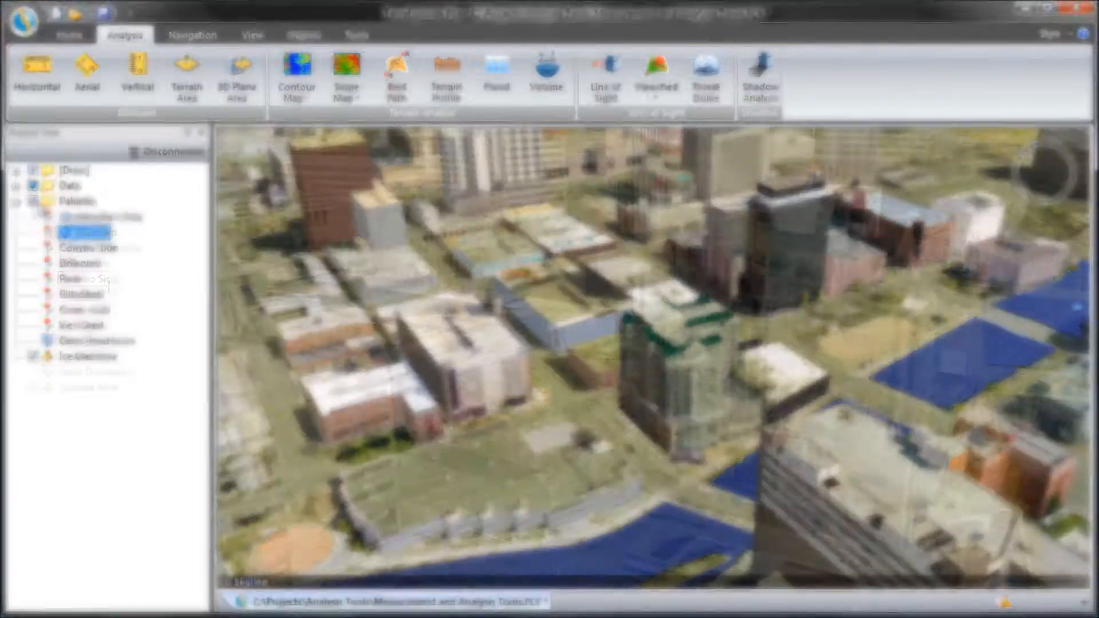
{"action": "left_click", "coordinate": [109, 281]}
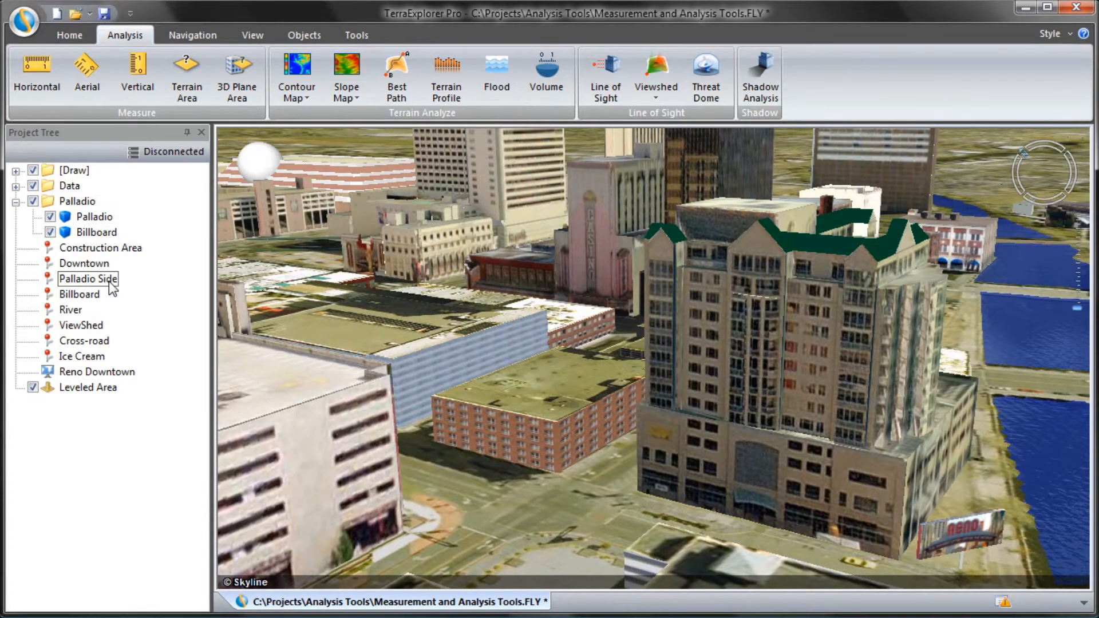
Measure the vertical heights of the Palladio building's front corner and its lower section.
{"action": "left_click", "coordinate": [140, 88]}
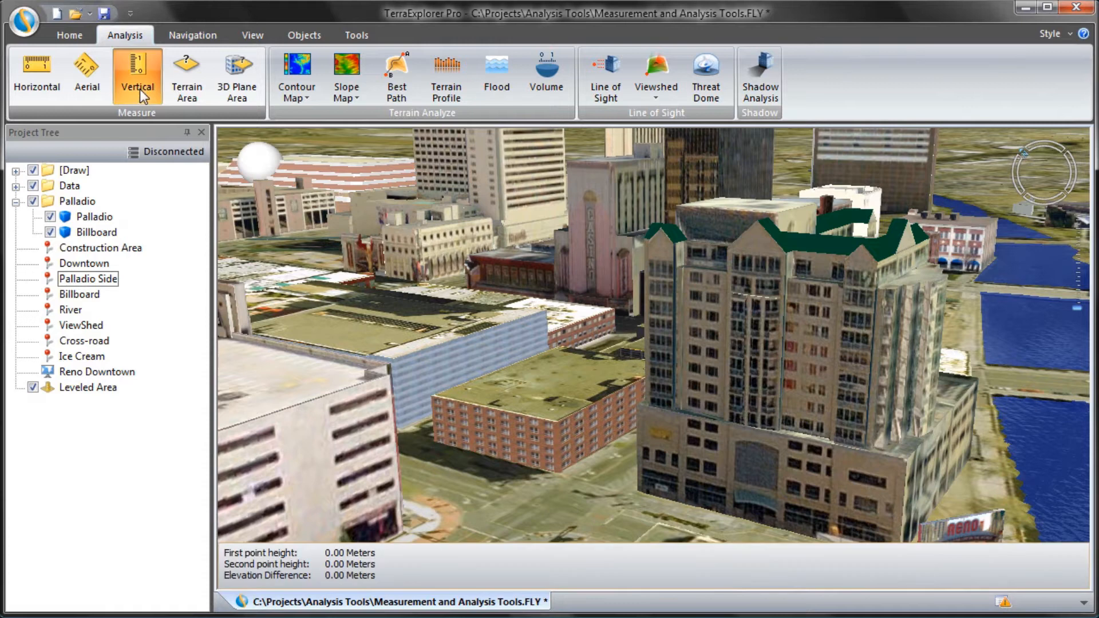
{"action": "left_click", "coordinate": [642, 500]}
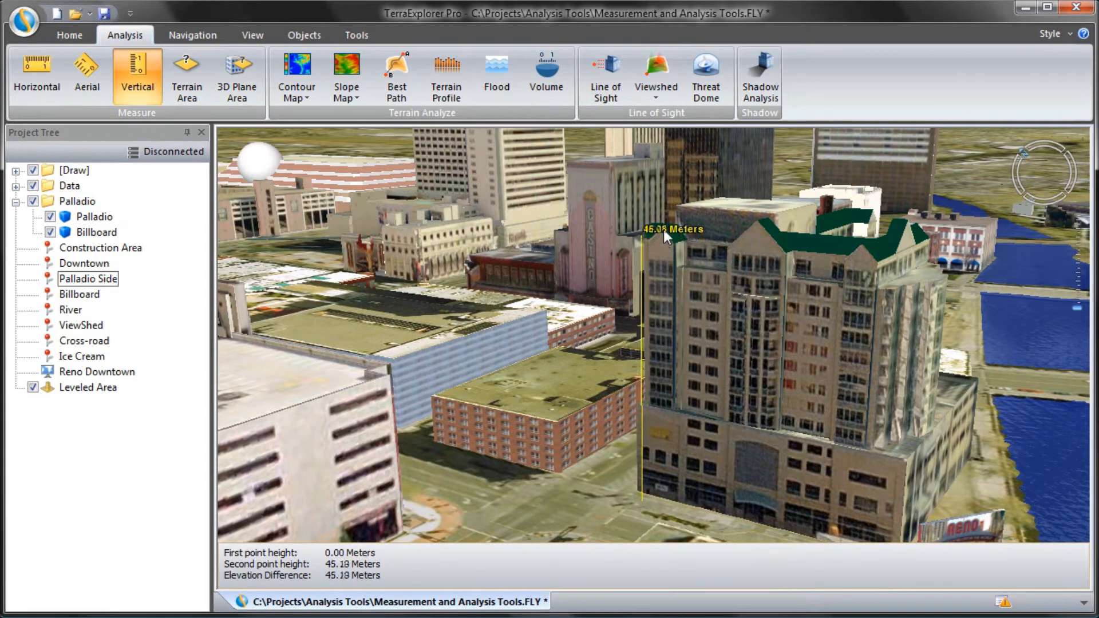
{"action": "left_click", "coordinate": [668, 513]}
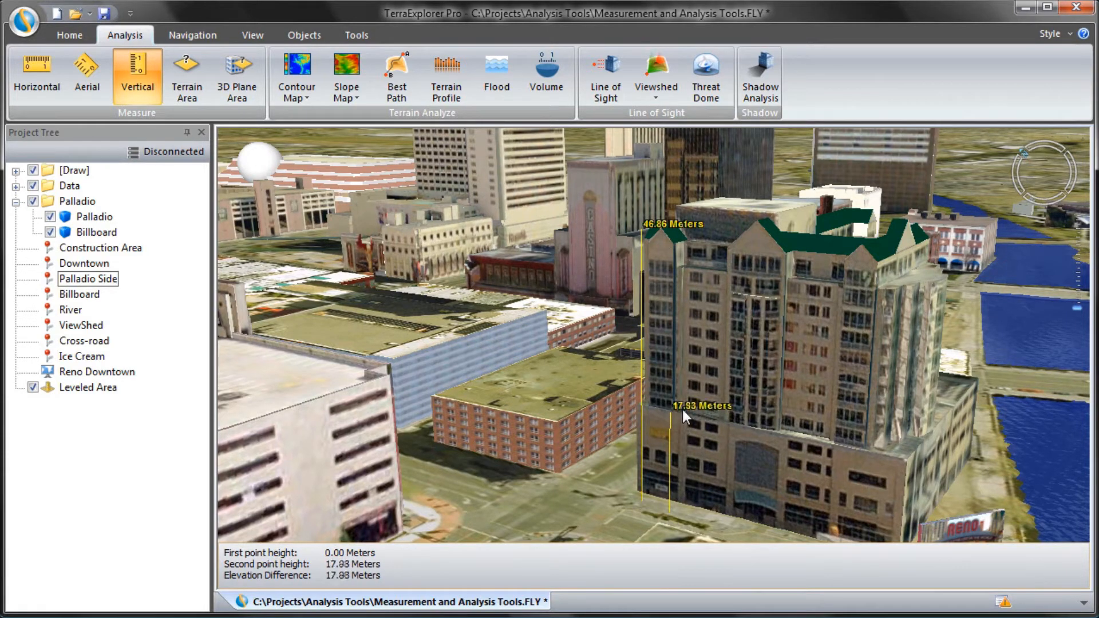
{"action": "right_click", "coordinate": [593, 484]}
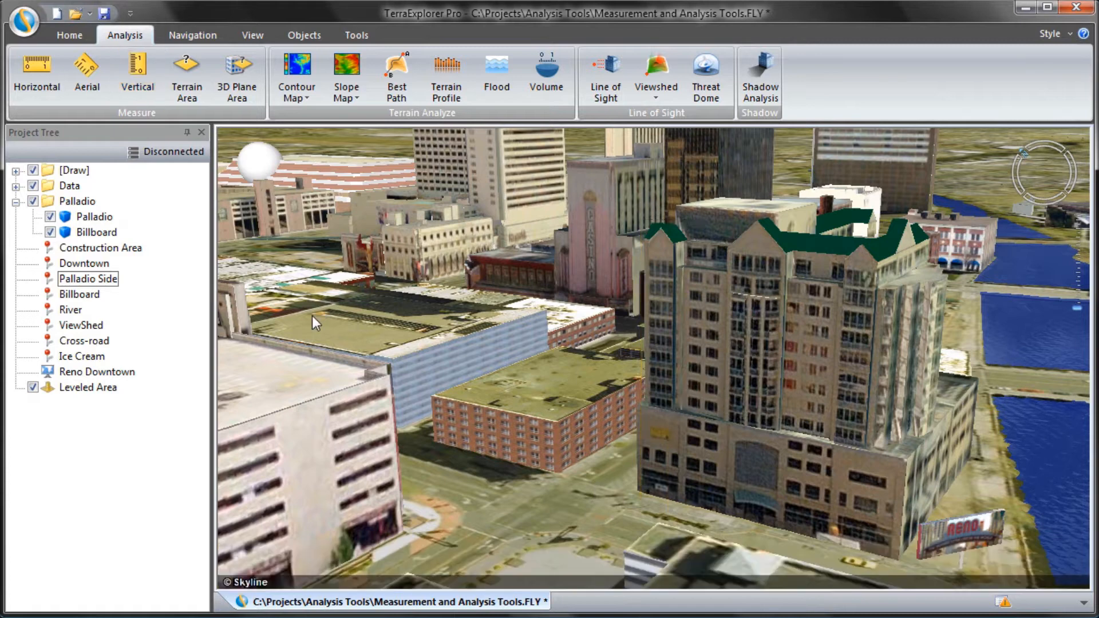
Measure the horizontal distance from the neighbouring white building's roof corner to the Palladio and along its front facade to the far corner.
{"action": "left_click", "coordinate": [34, 78]}
{"action": "left_click", "coordinate": [359, 379]}
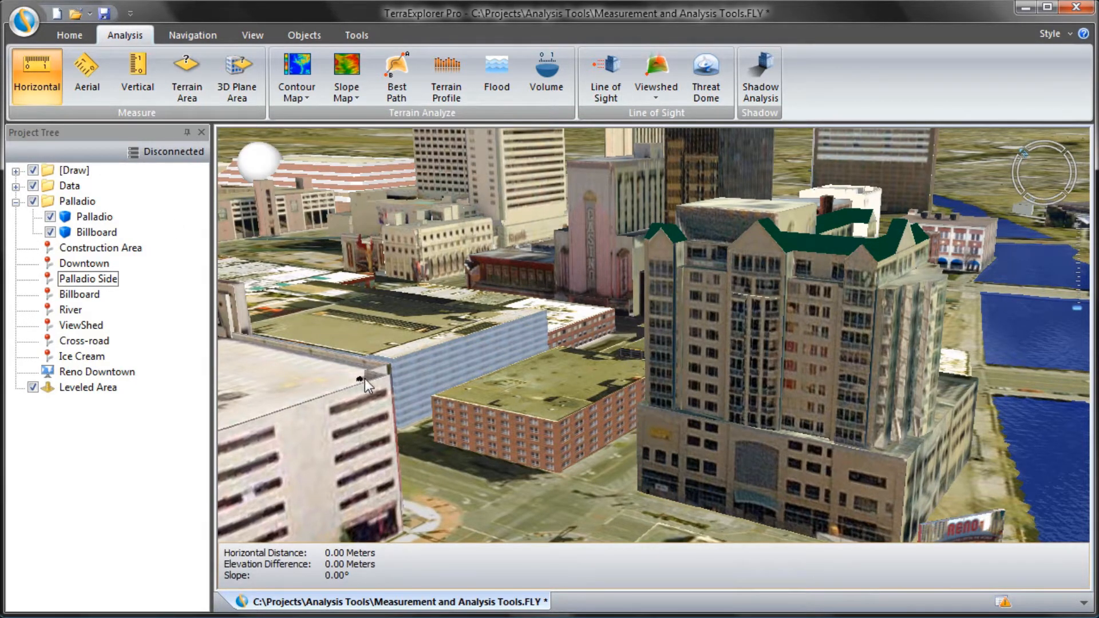
{"action": "left_click", "coordinate": [644, 403]}
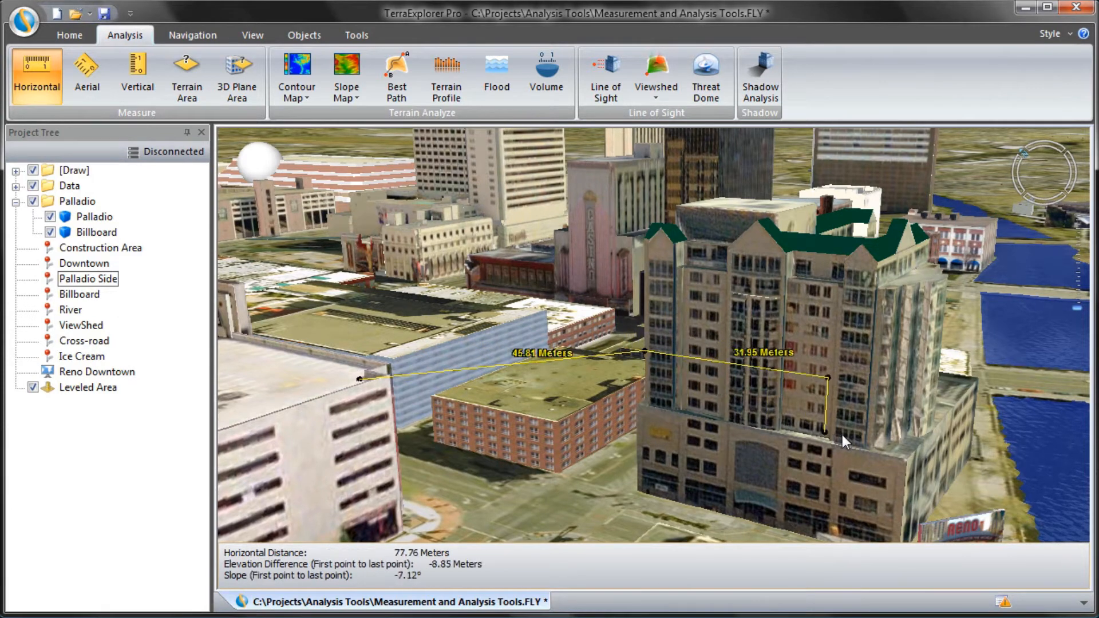
{"action": "left_click", "coordinate": [902, 453]}
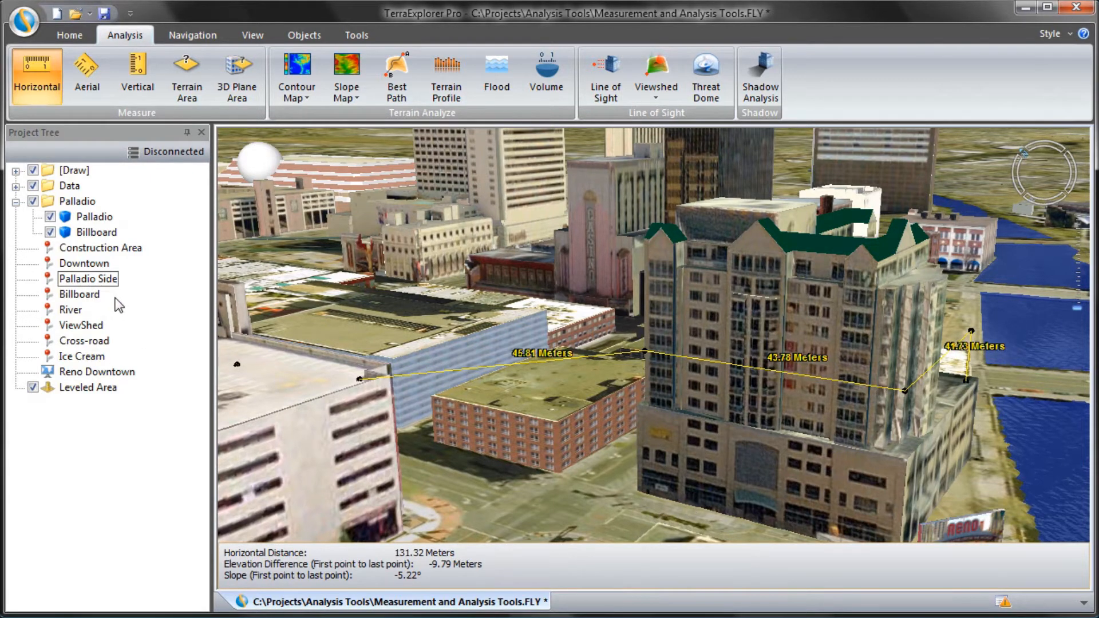
Fly to the Billboard location and measure the area of the Reno billboard's front face as a 3D plane.
{"action": "left_click", "coordinate": [79, 295]}
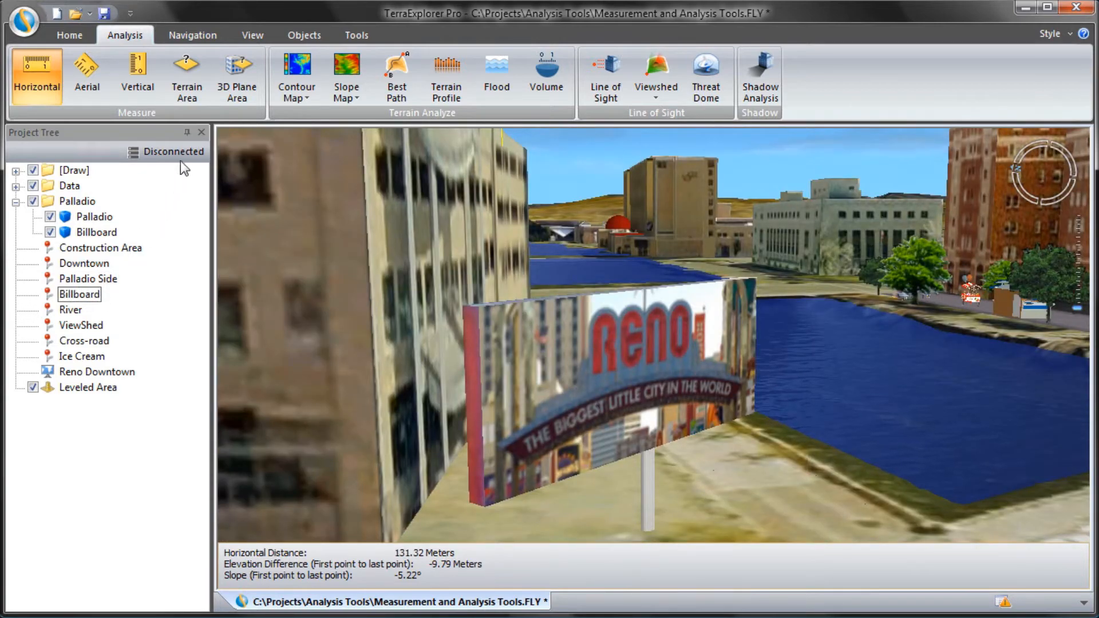
{"action": "left_click", "coordinate": [221, 95]}
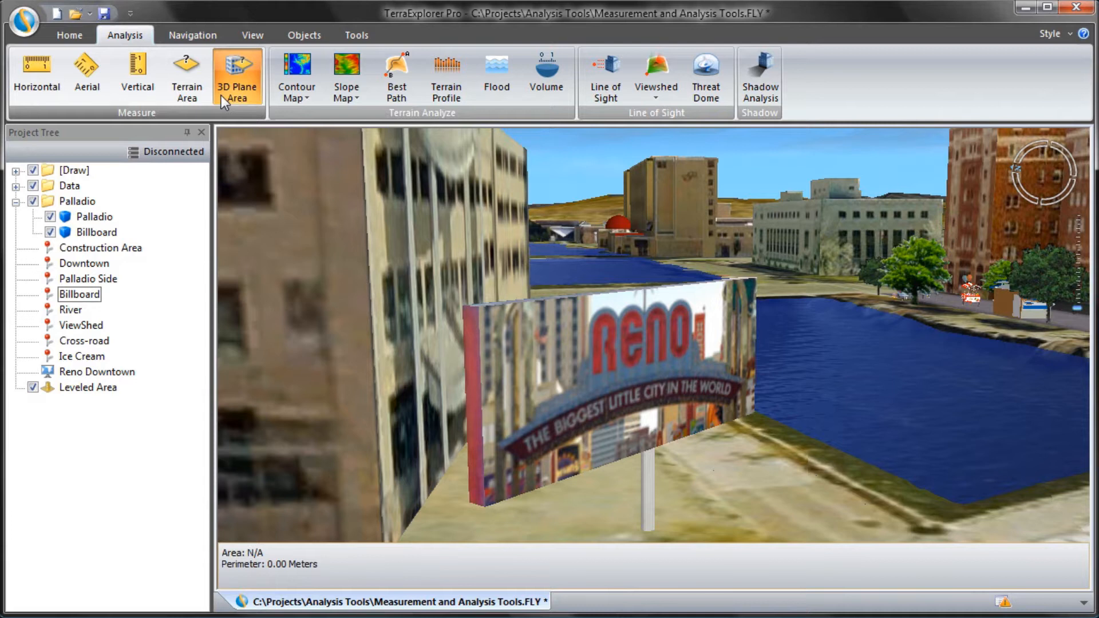
{"action": "left_click", "coordinate": [482, 309]}
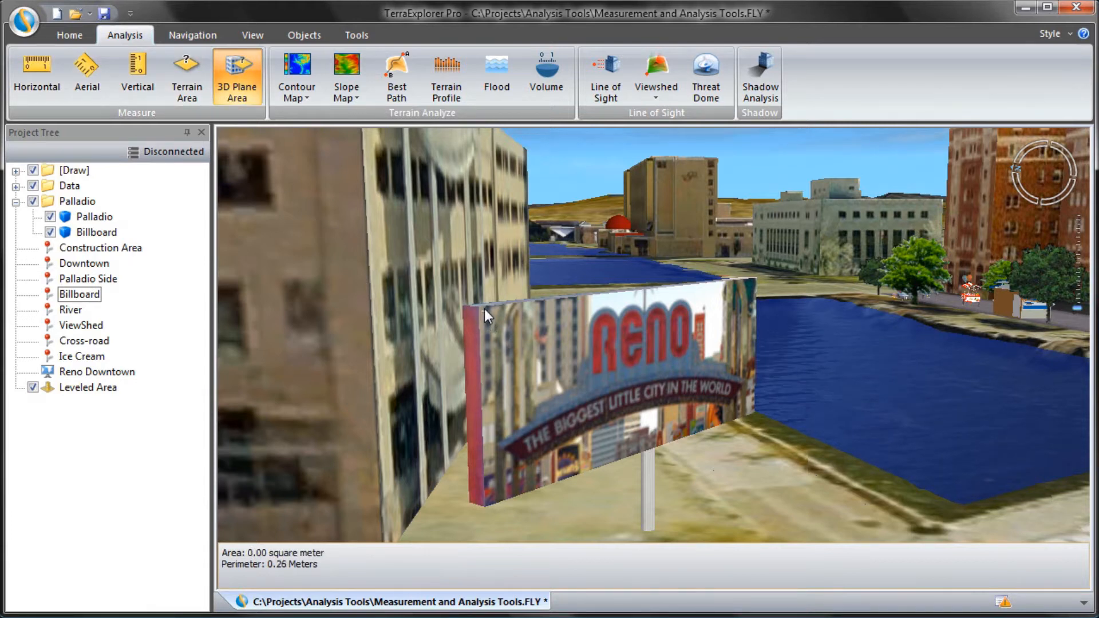
{"action": "left_click", "coordinate": [755, 279]}
{"action": "left_click", "coordinate": [751, 409]}
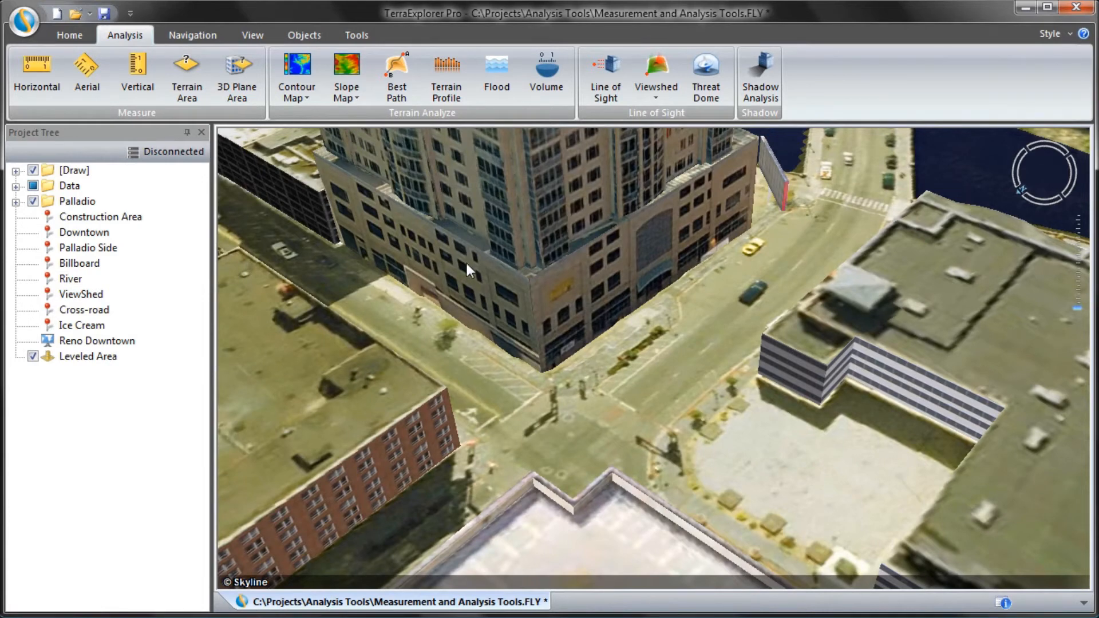
Start a Timespan Viewshed on Route and draw its route down the street past the Palladio and through the intersection.
{"action": "left_click", "coordinate": [653, 91]}
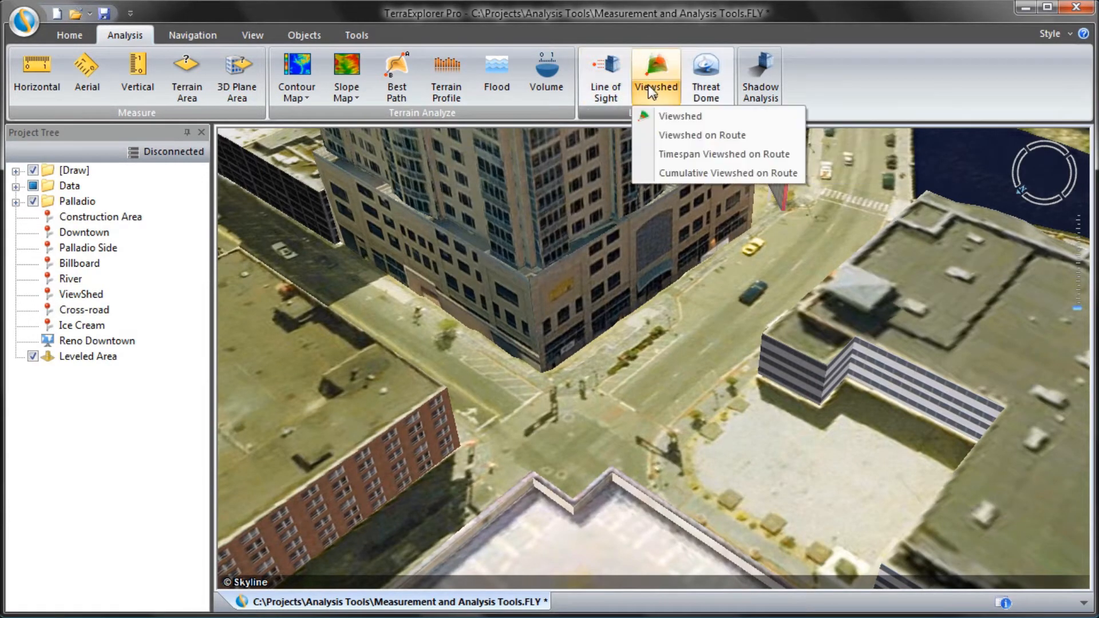
{"action": "left_click", "coordinate": [710, 154]}
{"action": "left_click", "coordinate": [836, 191]}
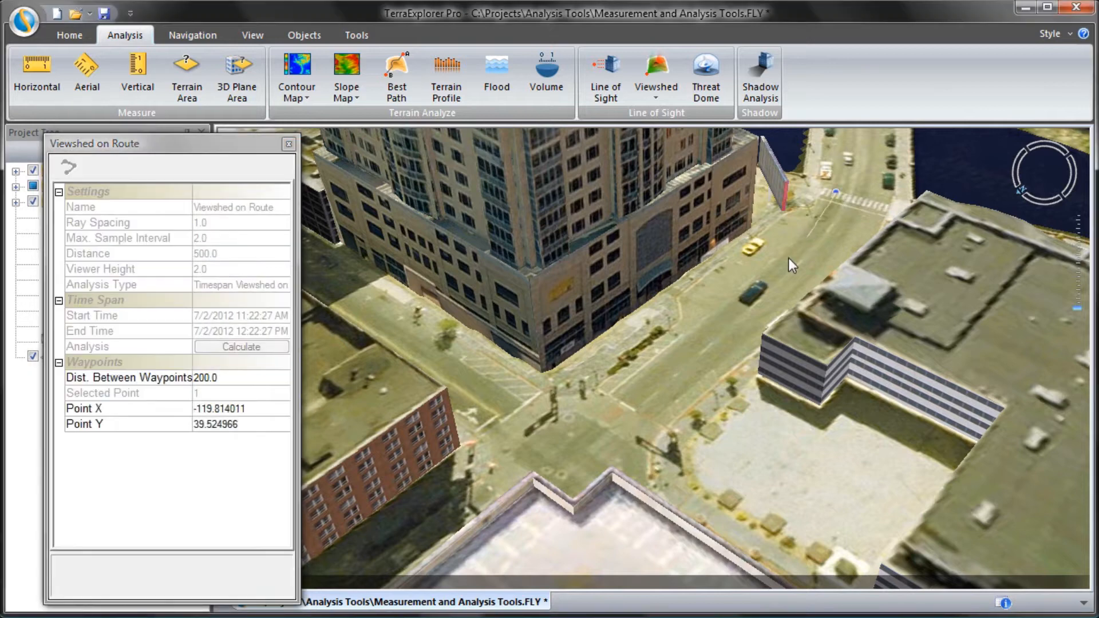
{"action": "left_click", "coordinate": [627, 401]}
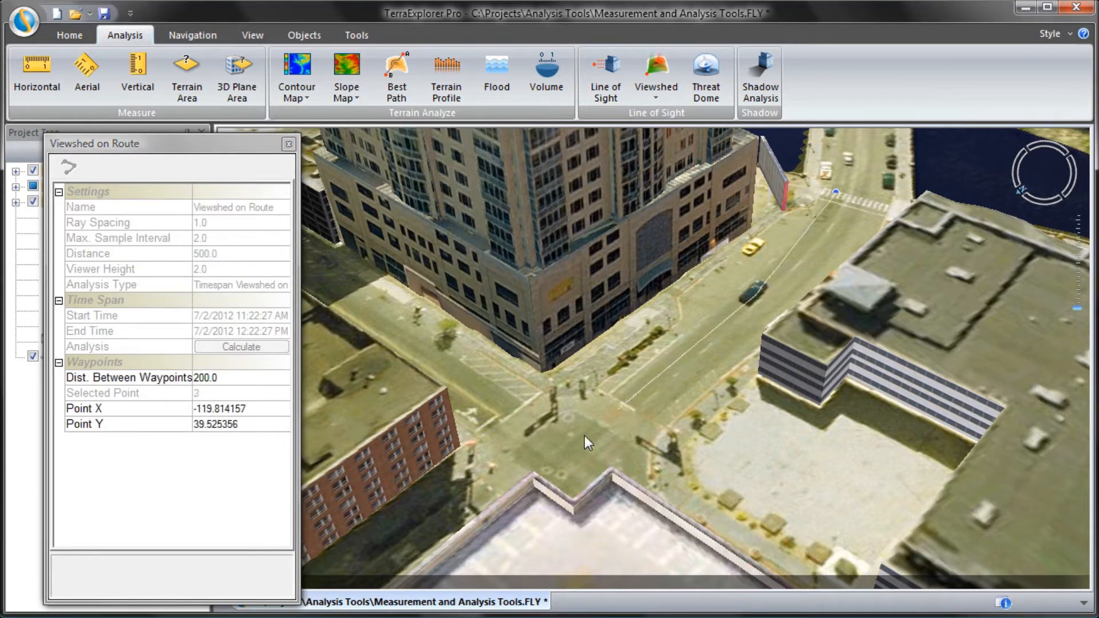
{"action": "right_click", "coordinate": [482, 496]}
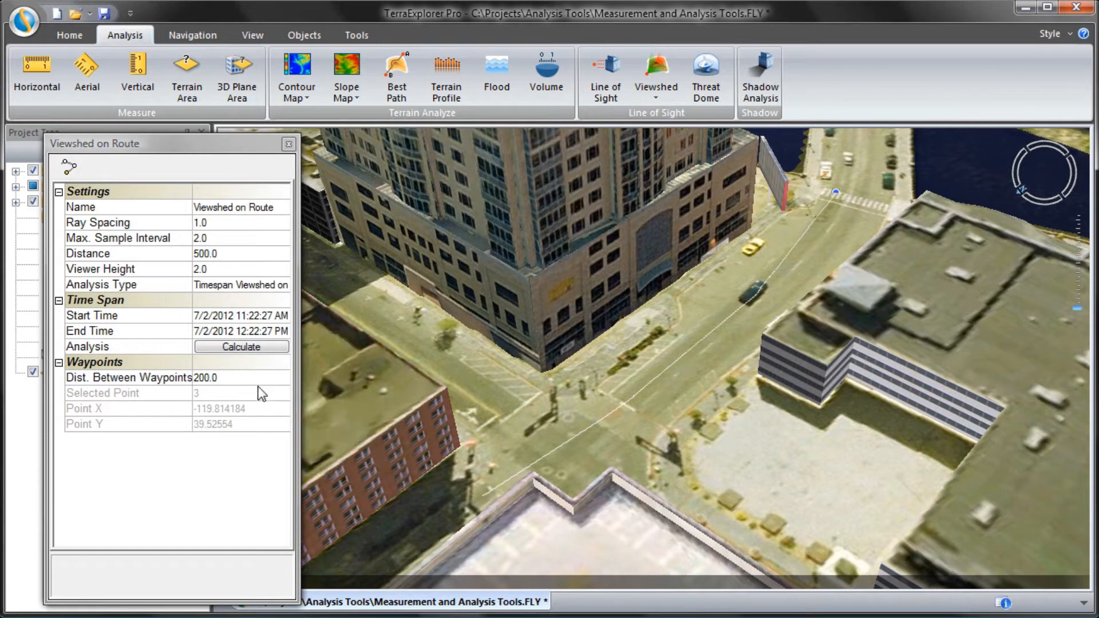
Set the route viewshed's distance between waypoints to 5.0 and its viewing distance to 50.
{"action": "left_click", "coordinate": [182, 381]}
{"action": "type", "text": "5.0"}
{"action": "left_click", "coordinate": [249, 255]}
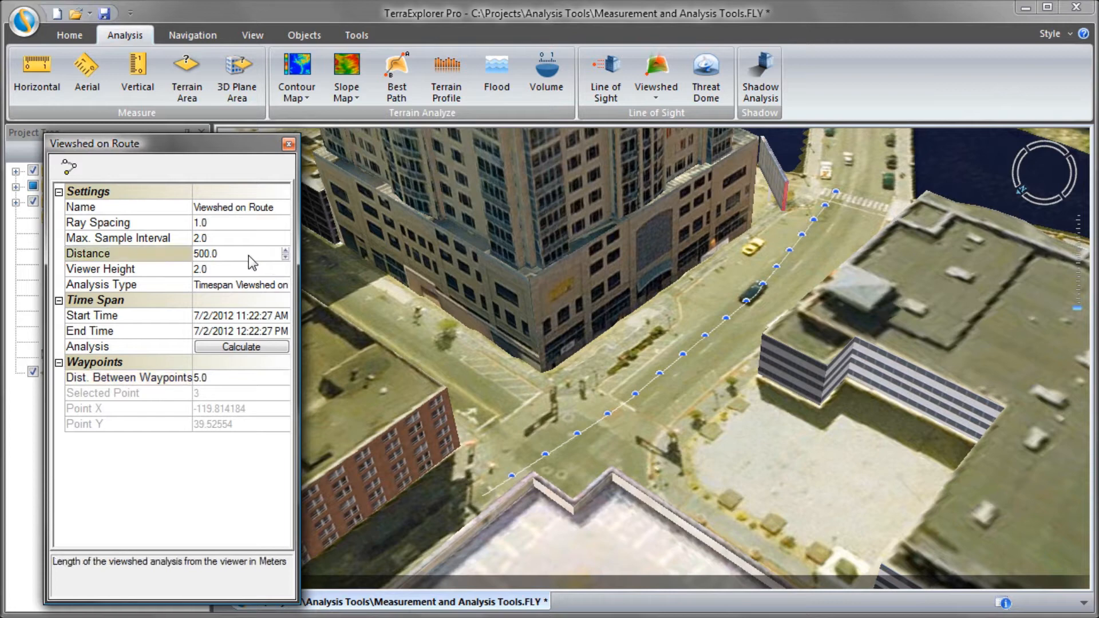
{"action": "type", "text": "50"}
Calculate the route viewshed, close its settings, and run the time slider through the whole time span.
{"action": "left_click", "coordinate": [241, 347]}
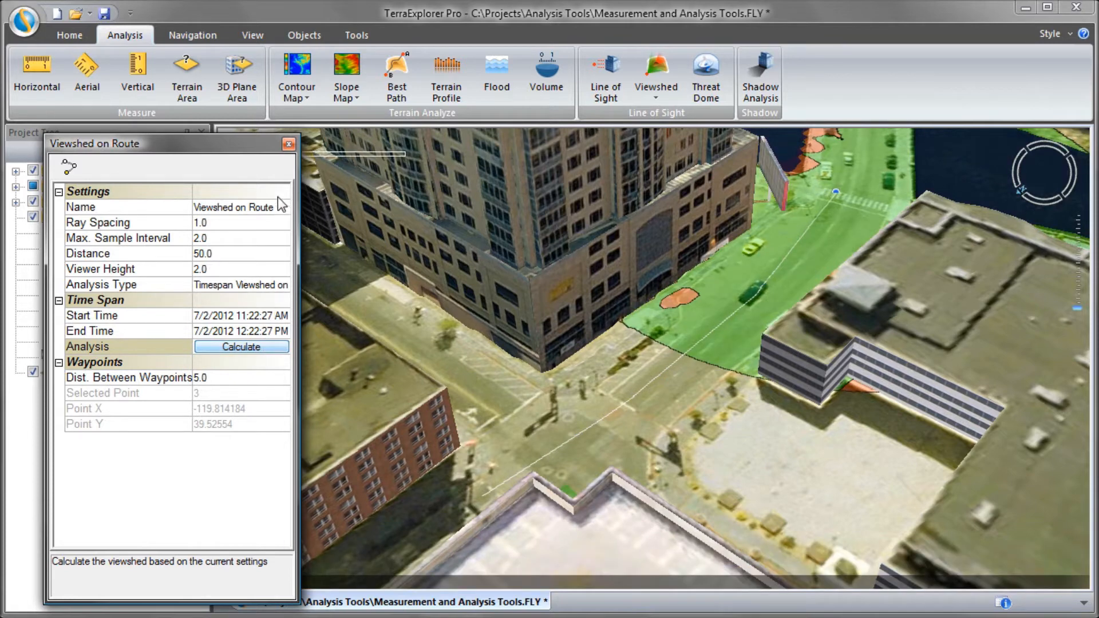
{"action": "left_click", "coordinate": [289, 144]}
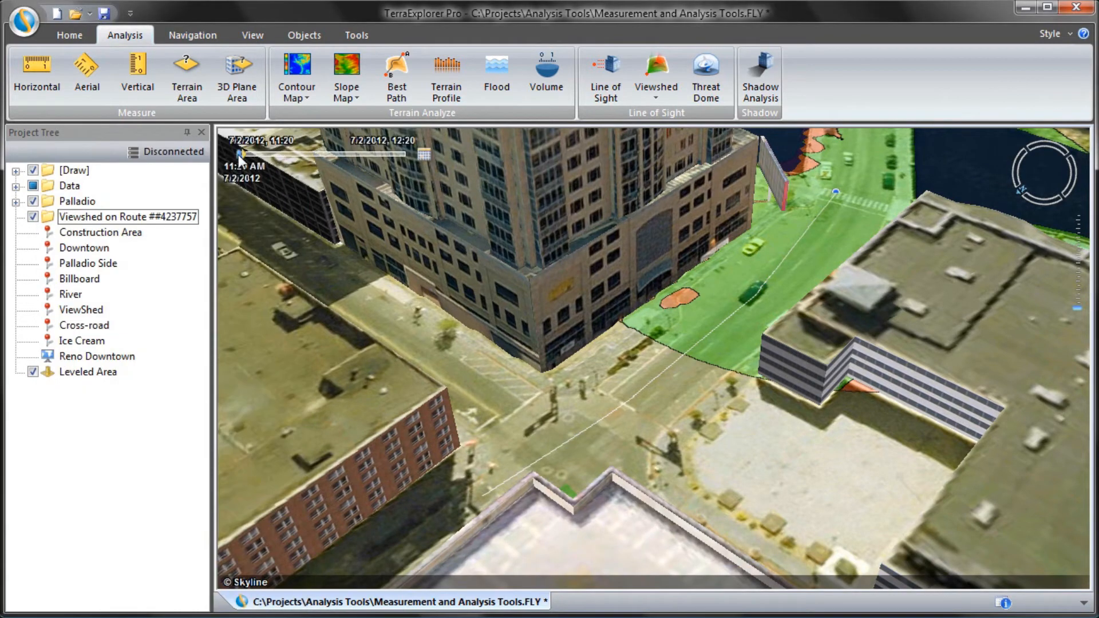
{"action": "left_click_drag", "start_coordinate": [239, 158], "coordinate": [407, 165]}
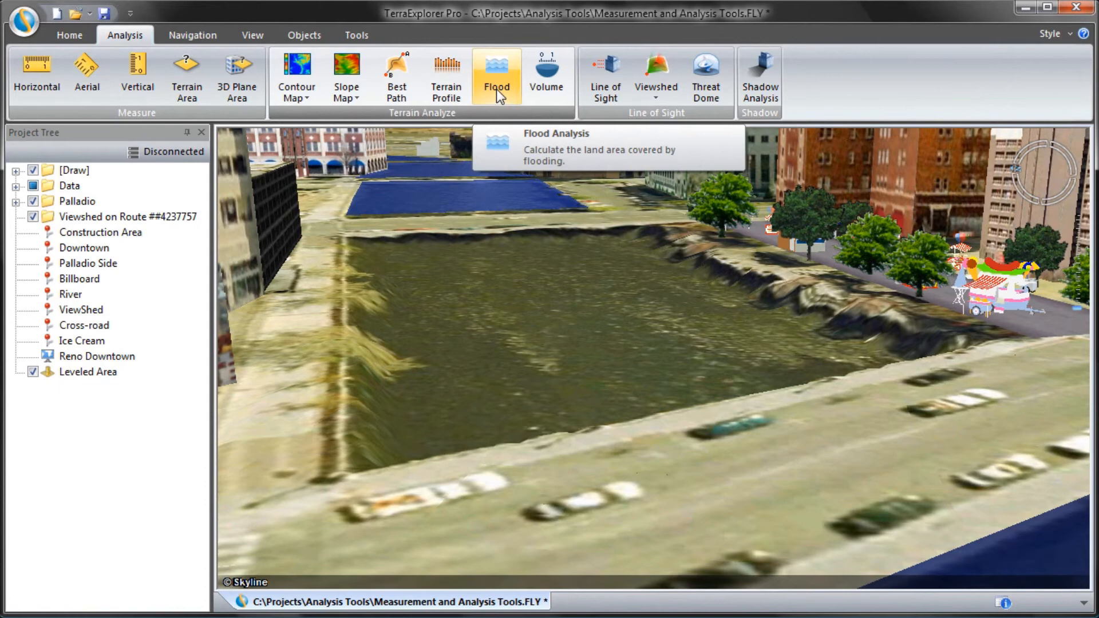
Start a flood analysis and name it River.
{"action": "left_click", "coordinate": [497, 88]}
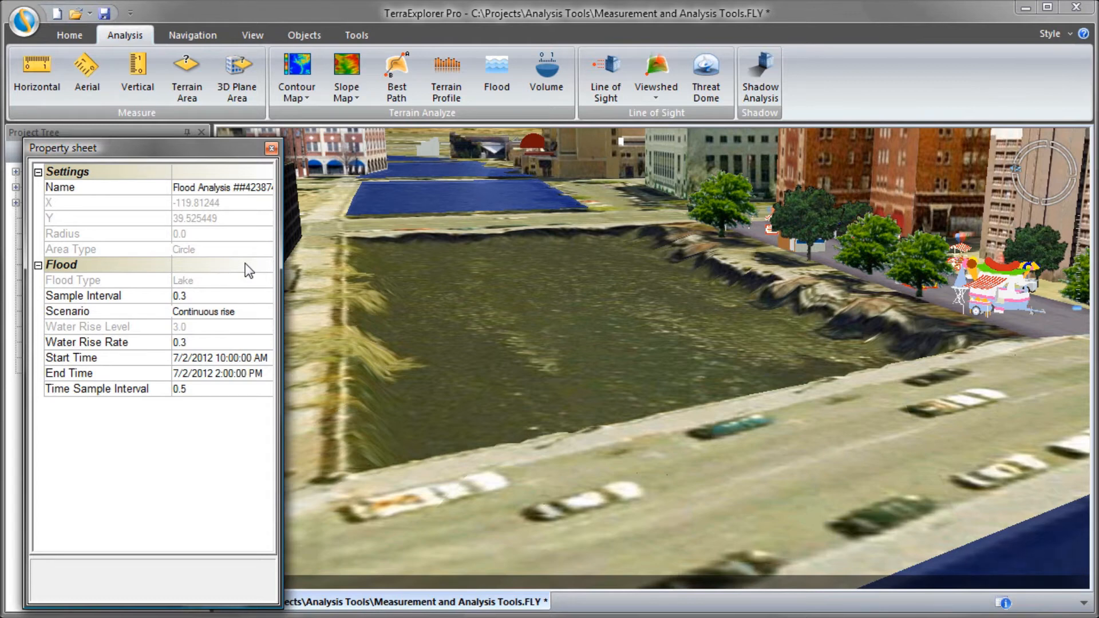
{"action": "left_click", "coordinate": [173, 188]}
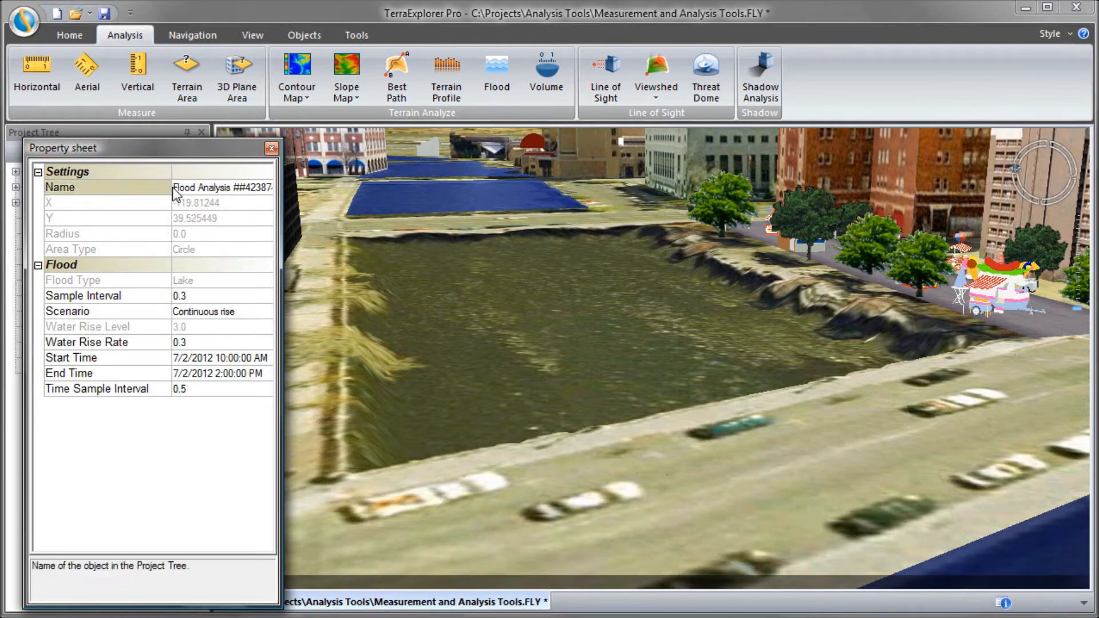
{"action": "left_click", "coordinate": [174, 187]}
{"action": "type", "text": "River"}
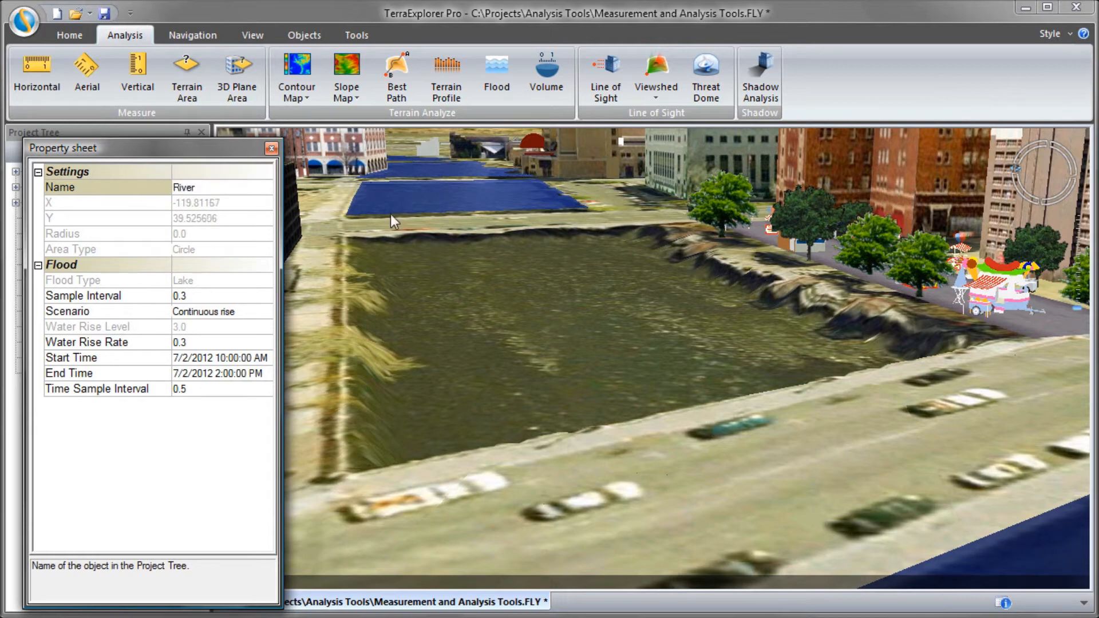
Define the circular flood area over the river basin with a radius of about 71 m, and run the time slider through the flood.
{"action": "left_click", "coordinate": [541, 328]}
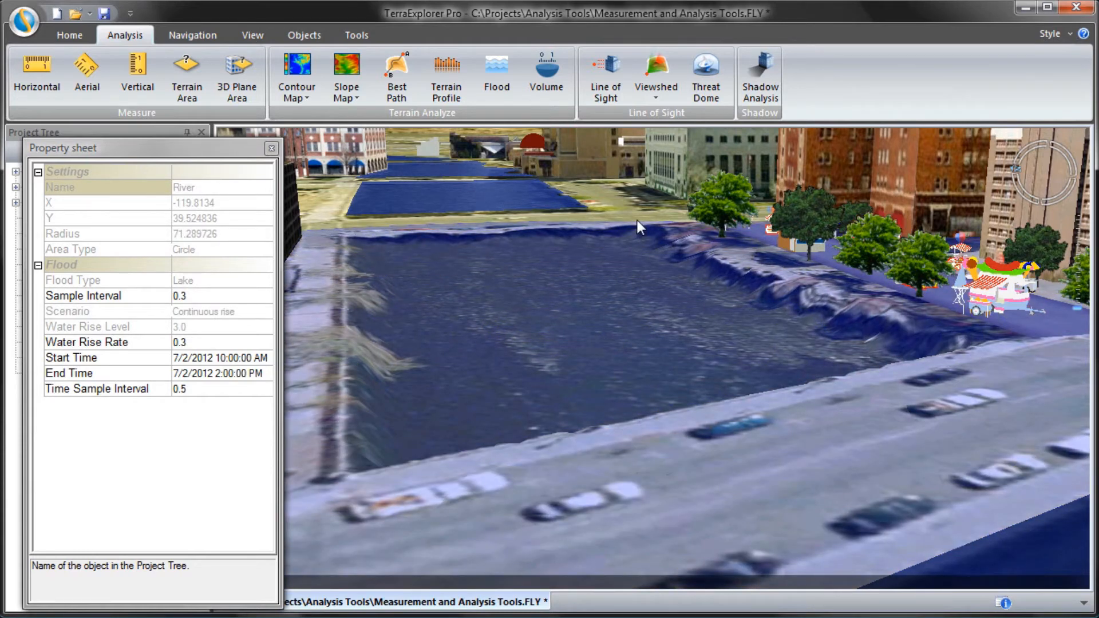
{"action": "left_click", "coordinate": [637, 221]}
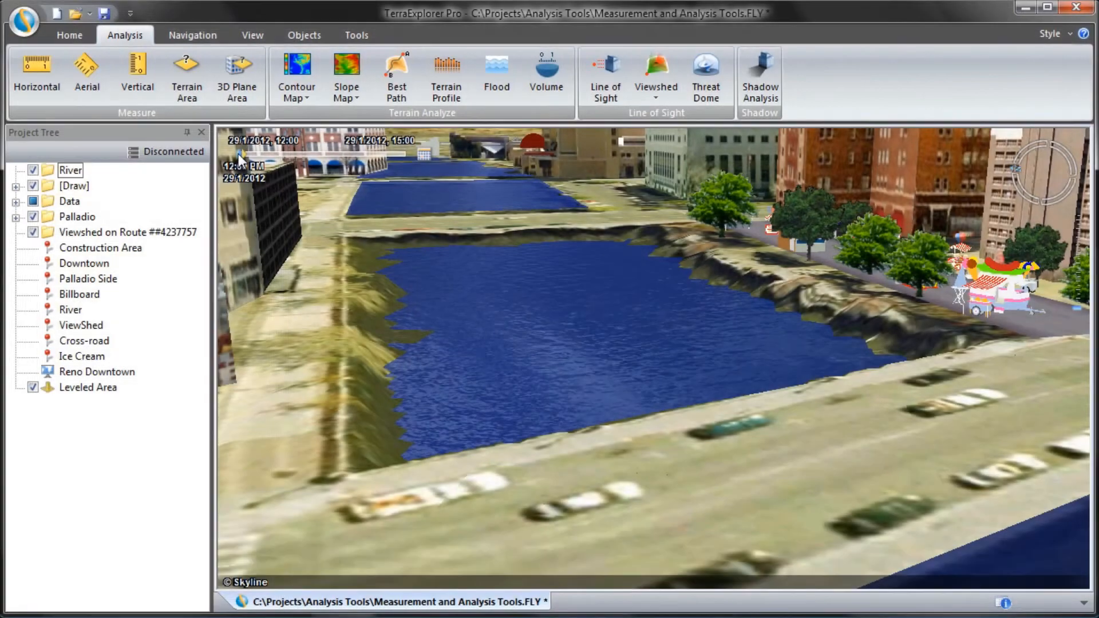
{"action": "left_click_drag", "start_coordinate": [242, 156], "coordinate": [449, 152]}
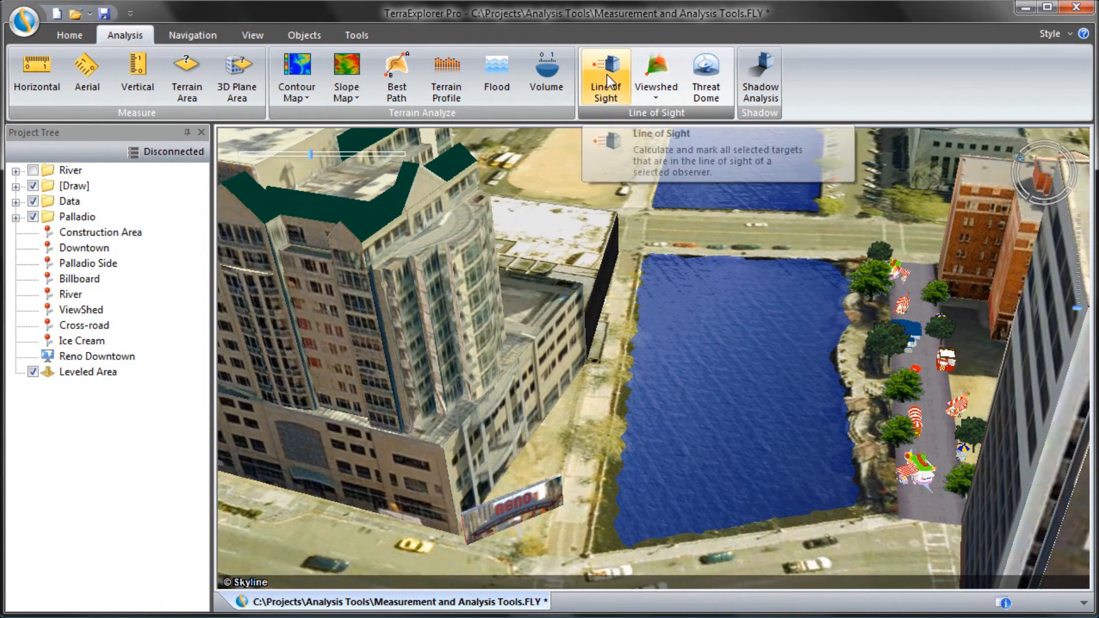
Create a line of sight analysis with the observer on the festival street across the river and several targets along the Palladio's upper floors.
{"action": "left_click", "coordinate": [607, 75]}
{"action": "left_click", "coordinate": [942, 431]}
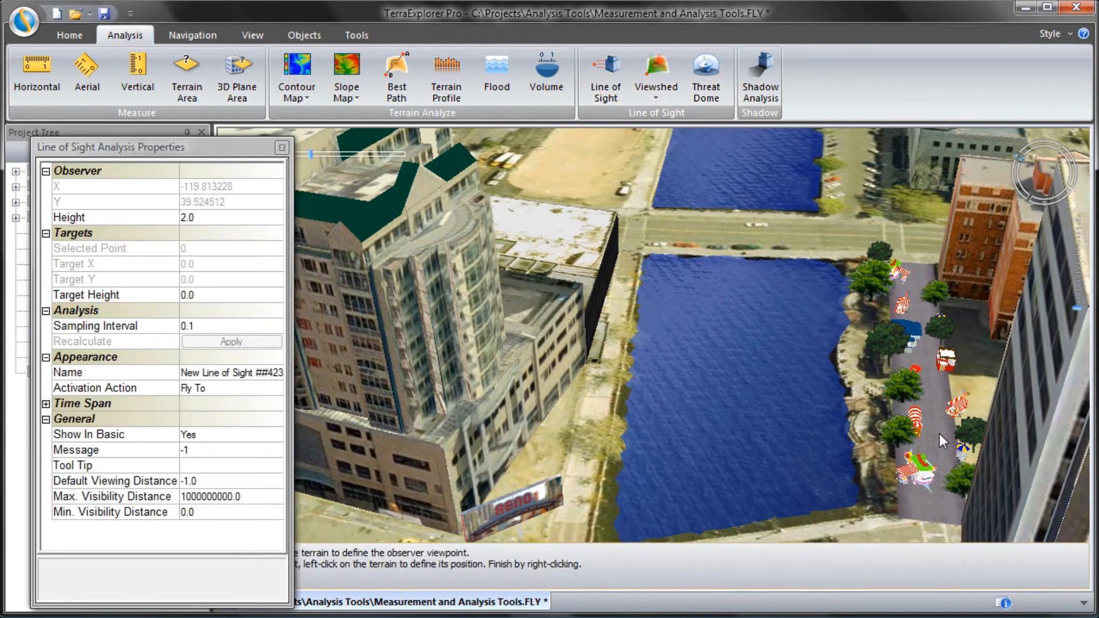
{"action": "left_click", "coordinate": [378, 245]}
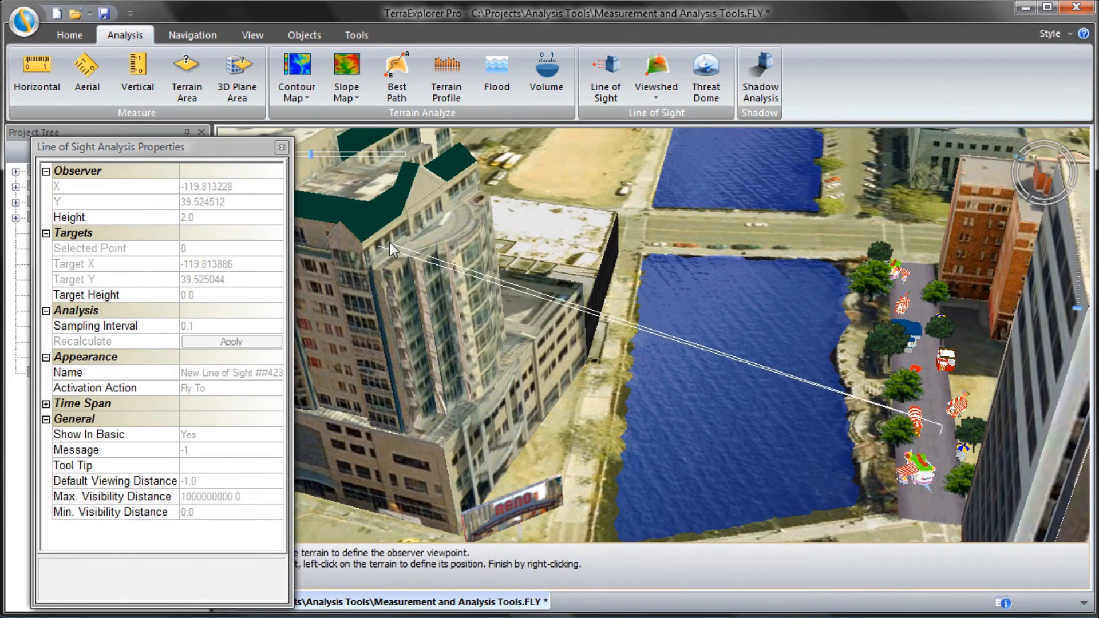
{"action": "left_click", "coordinate": [391, 239]}
{"action": "left_click", "coordinate": [403, 231]}
{"action": "left_click", "coordinate": [415, 223]}
{"action": "left_click", "coordinate": [426, 213]}
{"action": "left_click", "coordinate": [429, 211]}
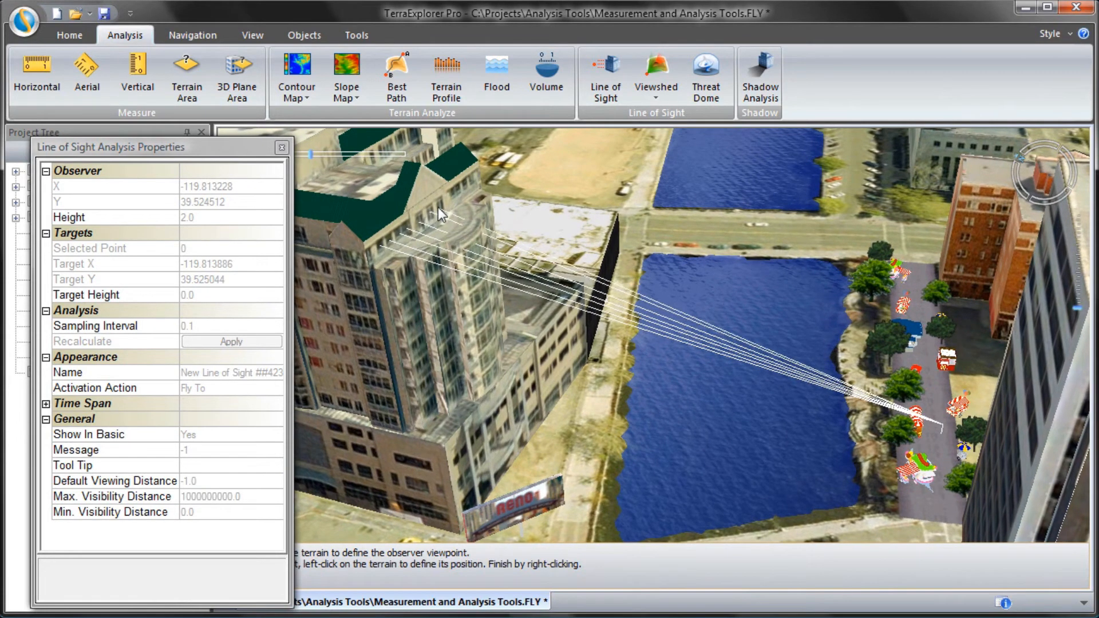
{"action": "left_click", "coordinate": [439, 205]}
{"action": "left_click", "coordinate": [460, 188]}
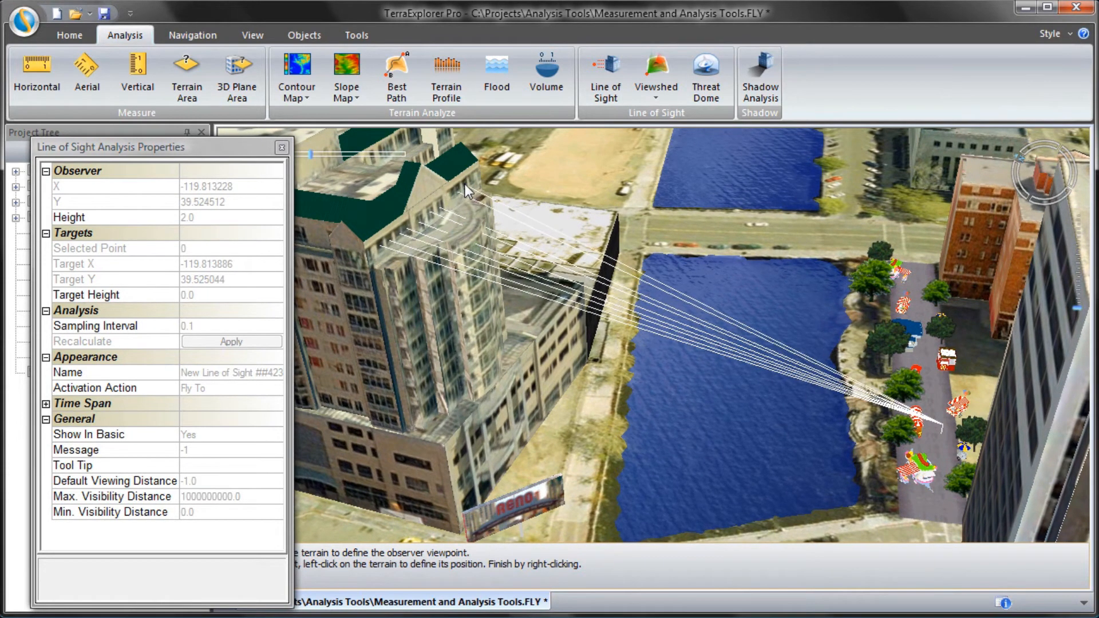
Finish the line of sight analysis, close its properties, and hide the resulting sight lines.
{"action": "right_click", "coordinate": [474, 178]}
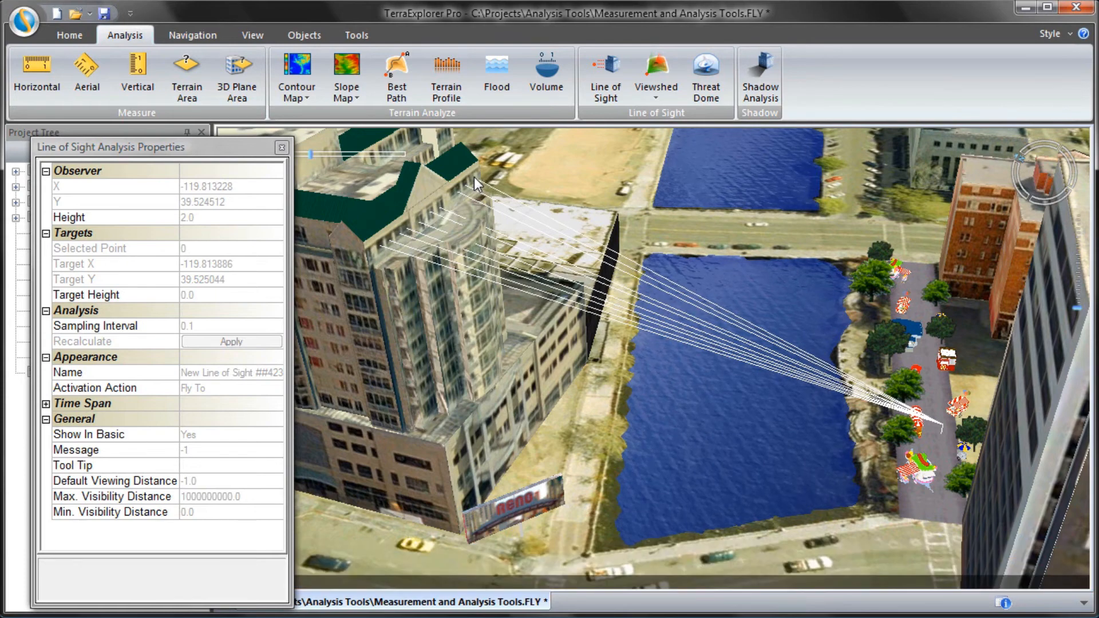
{"action": "left_click", "coordinate": [284, 147]}
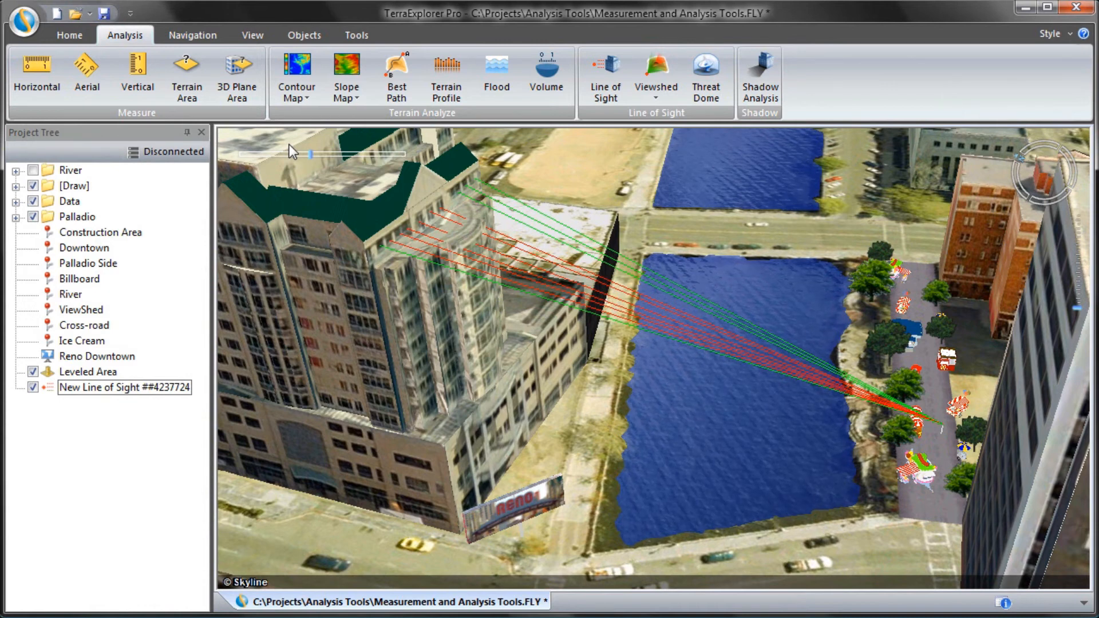
{"action": "left_click", "coordinate": [33, 387]}
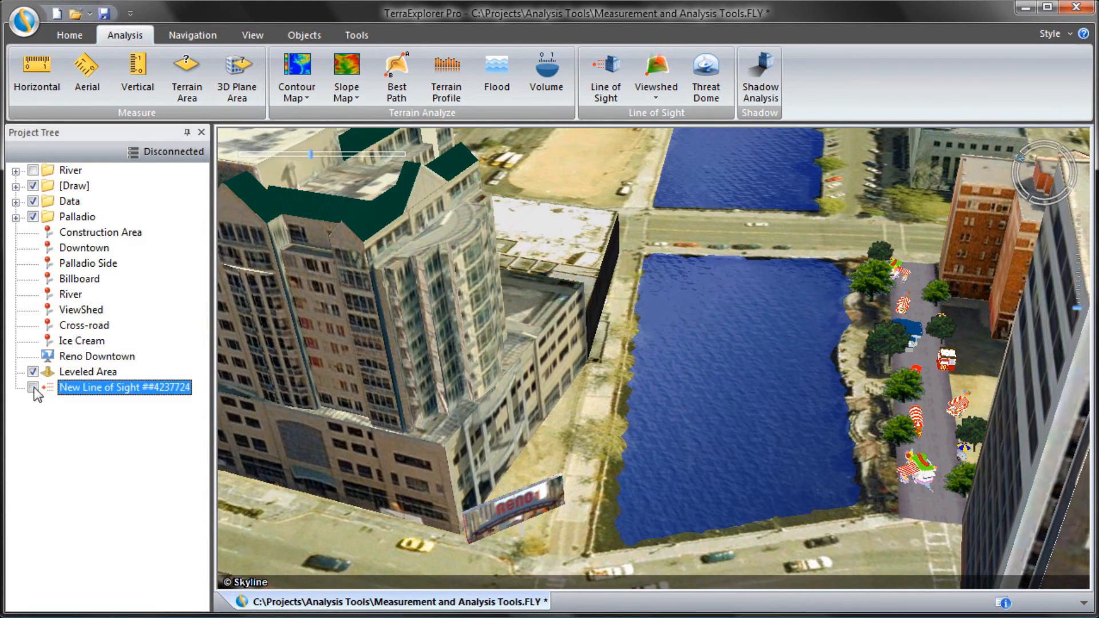
Start a viewshed analysis and set its field of view to 130 degrees.
{"action": "left_click", "coordinate": [651, 70]}
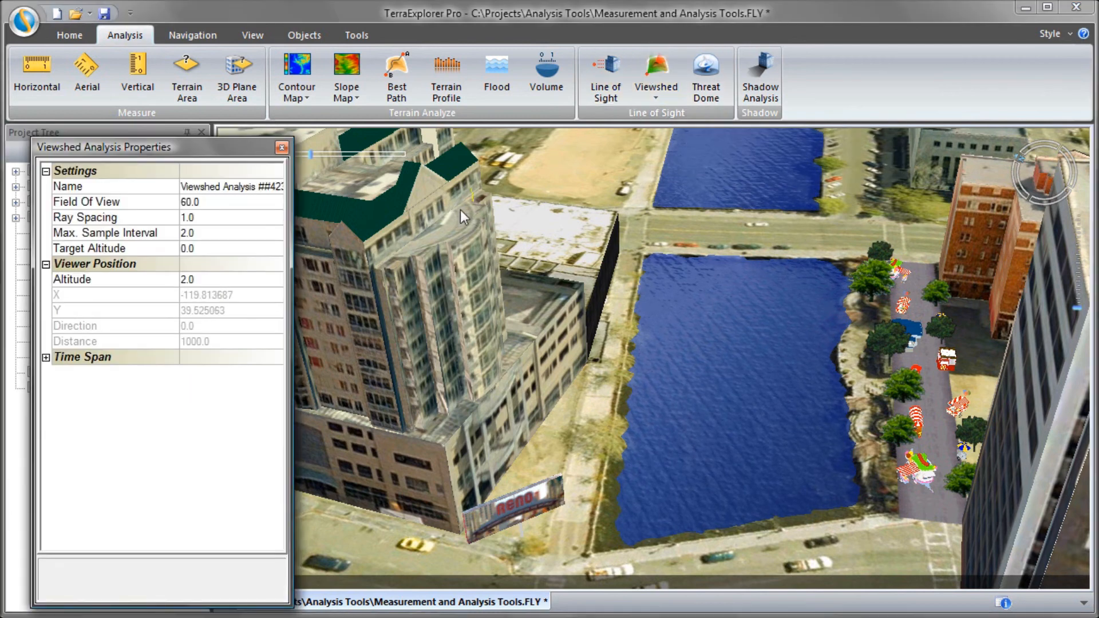
{"action": "left_click", "coordinate": [248, 205]}
{"action": "double_click", "coordinate": [206, 201]}
{"action": "type", "text": "130"}
{"action": "key", "text": "Return"}
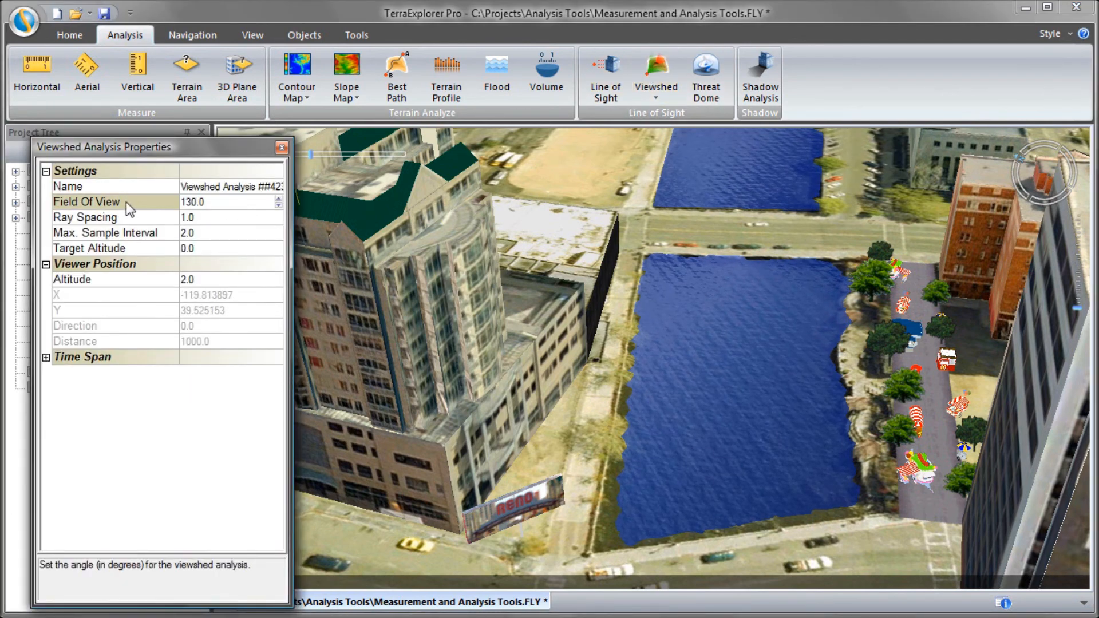
Place the viewer on the Palladio's upper terrace and aim the viewshed across the river with a distance of about 255 m.
{"action": "left_click", "coordinate": [437, 223]}
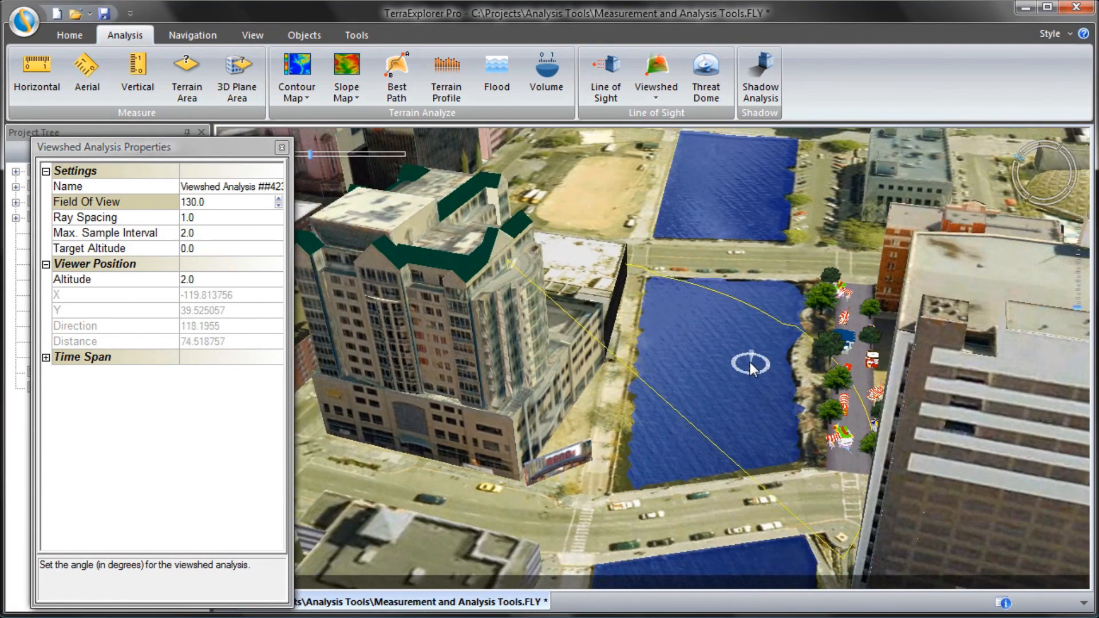
{"action": "middle_click_drag", "start_coordinate": [750, 362], "coordinate": [837, 320]}
{"action": "scroll", "coordinate": [838, 321], "scroll_direction": "down", "scroll_amount": 3}
{"action": "scroll", "coordinate": [838, 321], "scroll_direction": "down", "scroll_amount": 2}
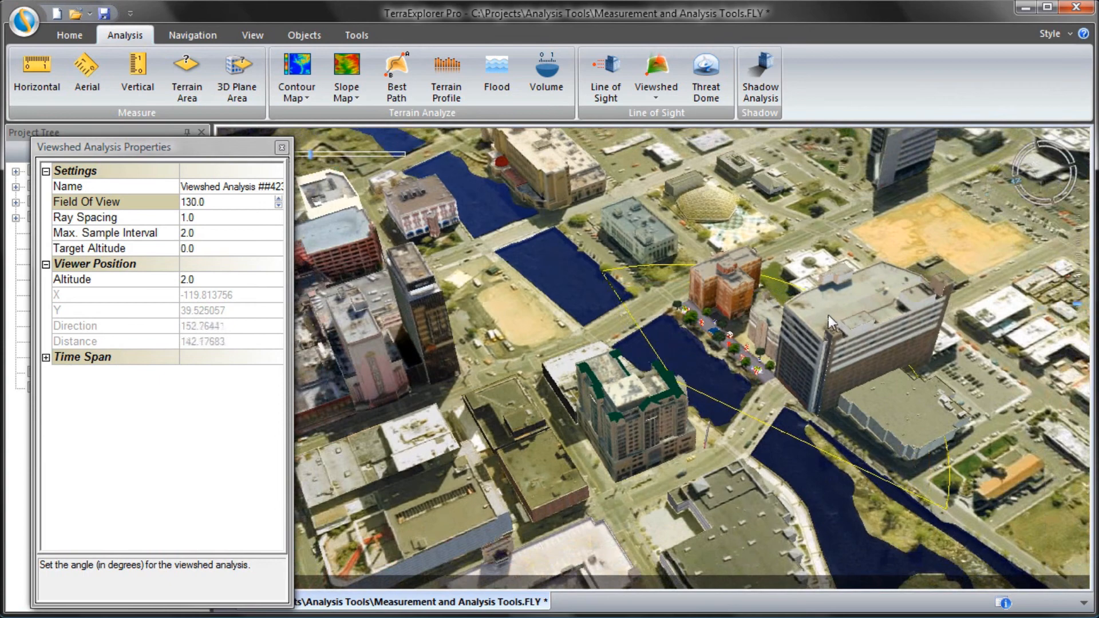
{"action": "left_click", "coordinate": [871, 227]}
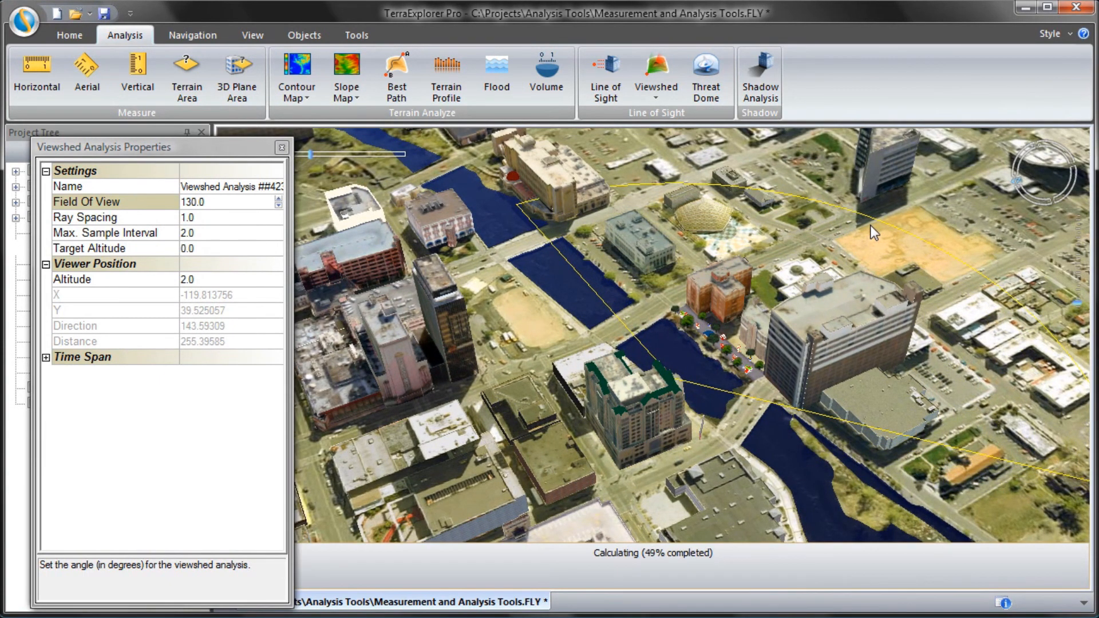